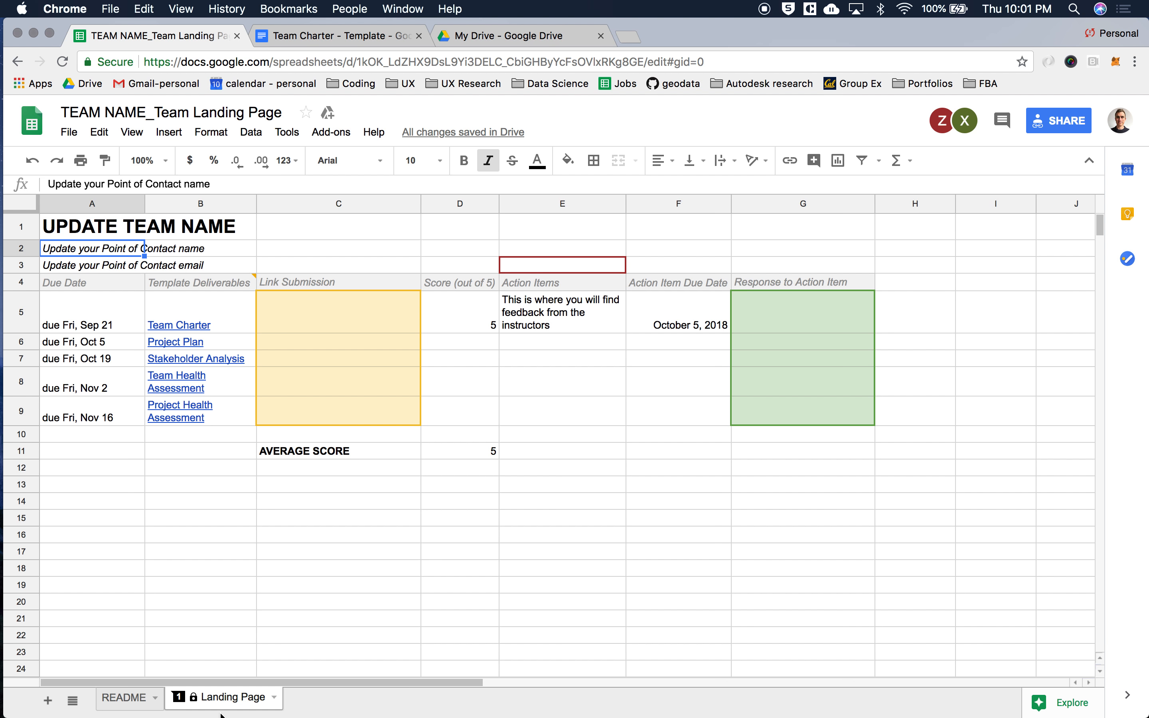
# Read the README sheet's instructions on submitting work and responding to feedback, and return to the Landing Page sheet
pyautogui.click(126, 699)
pyautogui.scroll(2, 257, 377)
pyautogui.scroll(5, 256, 377)
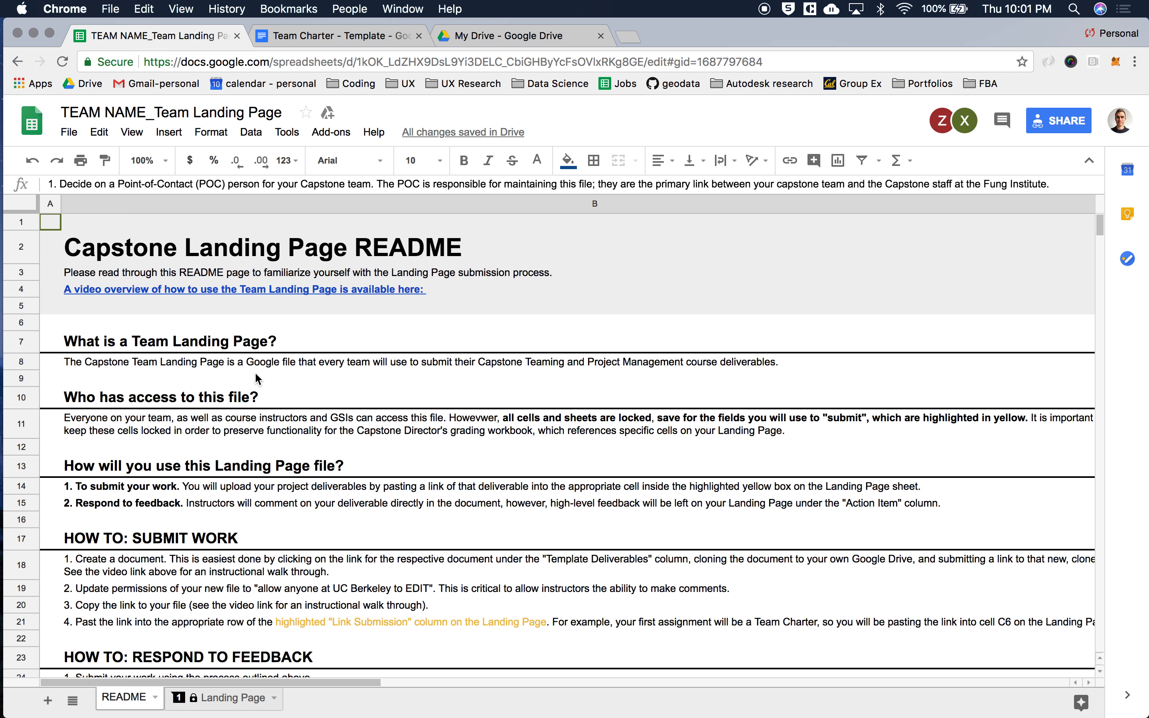
pyautogui.scroll(-4, 256, 377)
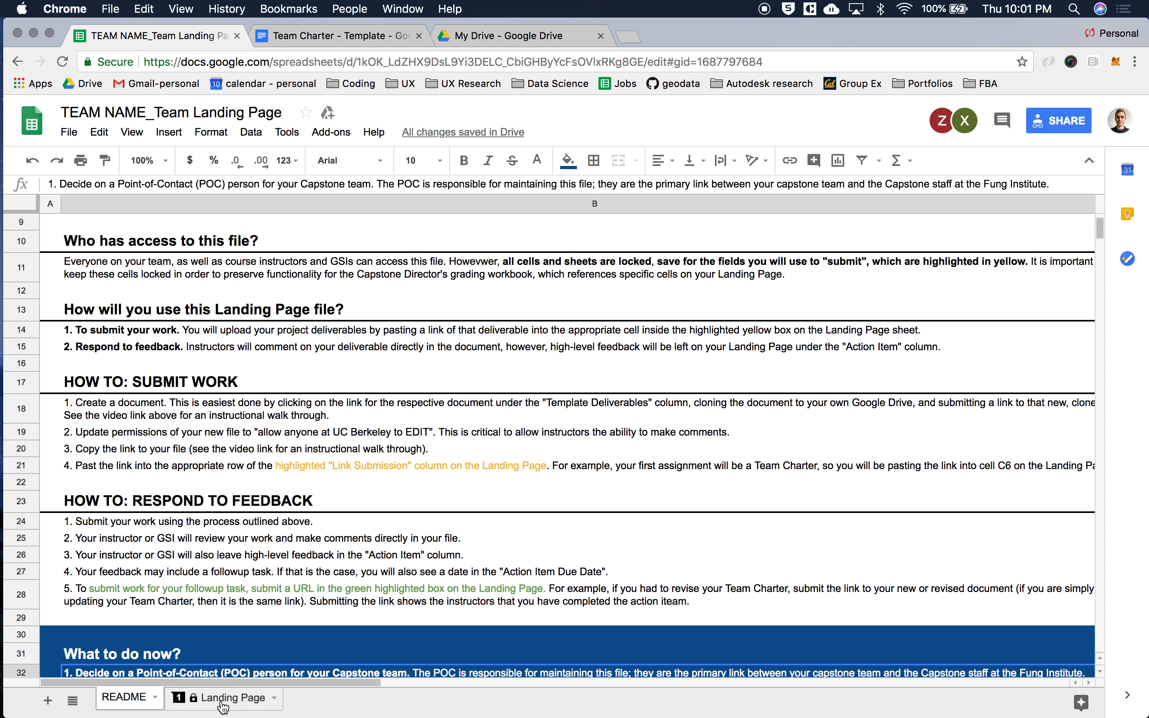
pyautogui.click(223, 708)
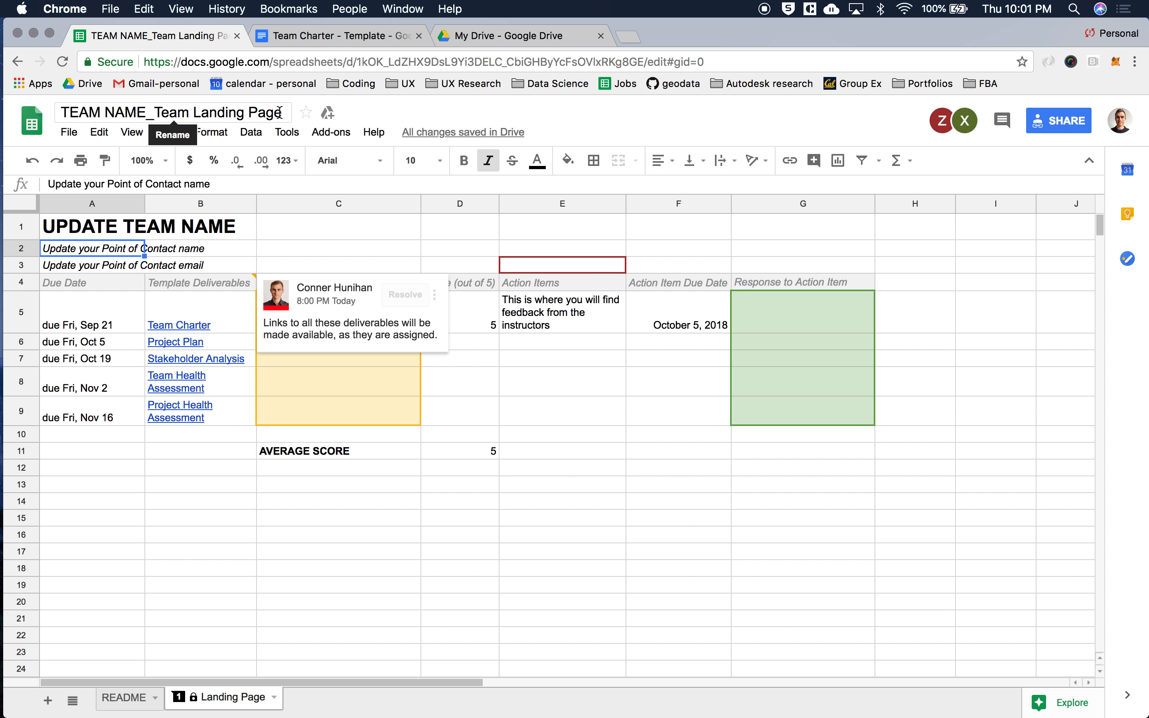
# Add the team landing page spreadsheet to My Drive without organizing it into a folder
pyautogui.click(335, 118)
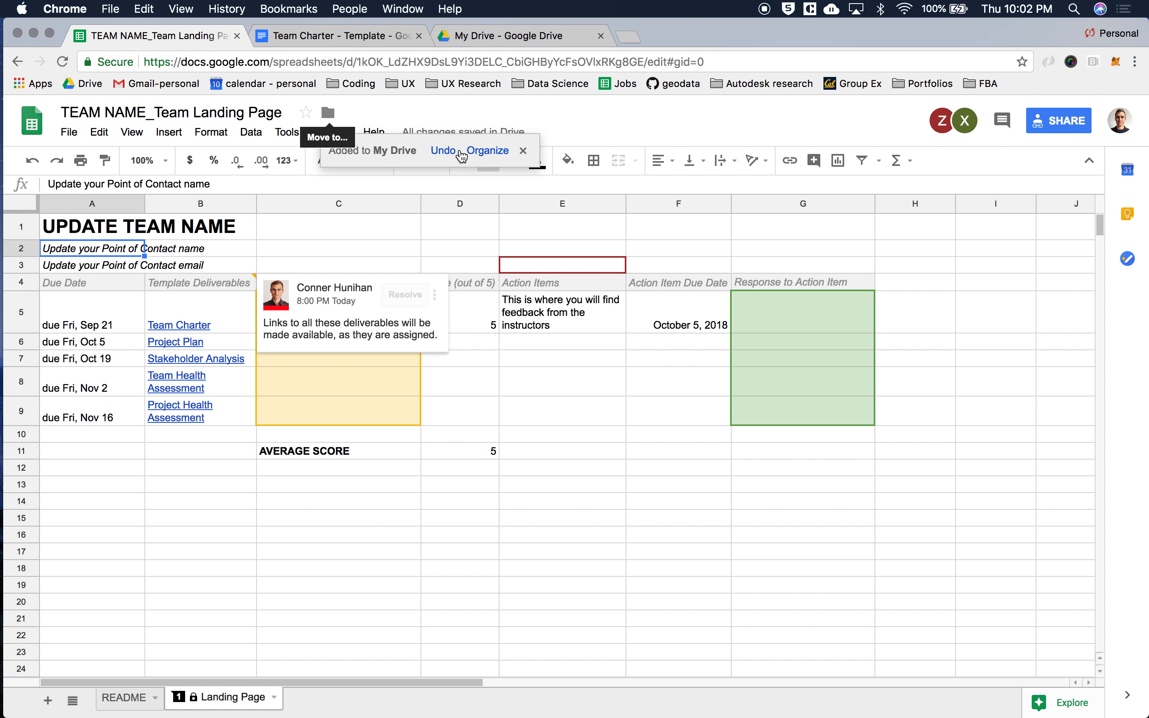
pyautogui.click(523, 151)
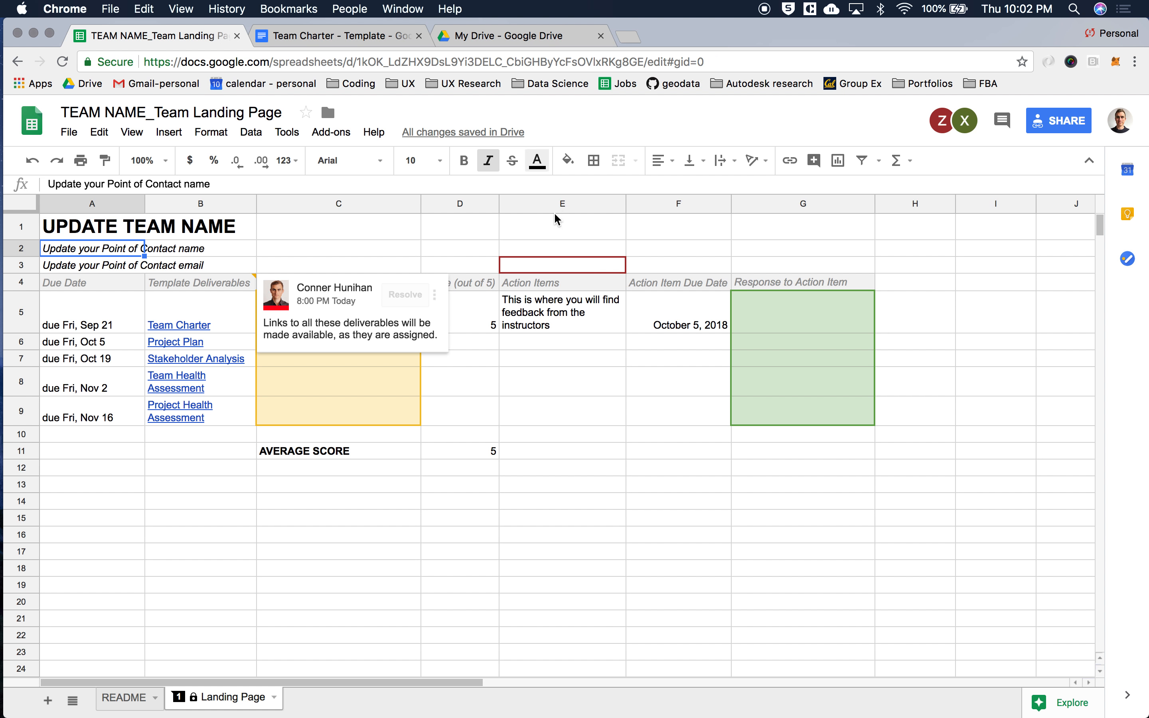
# Examine the yellow Link Submission cells, the green Response to Action Item cells, the team details in A1:A3 and the template deliverable links
pyautogui.click(558, 246)
pyautogui.click(239, 253)
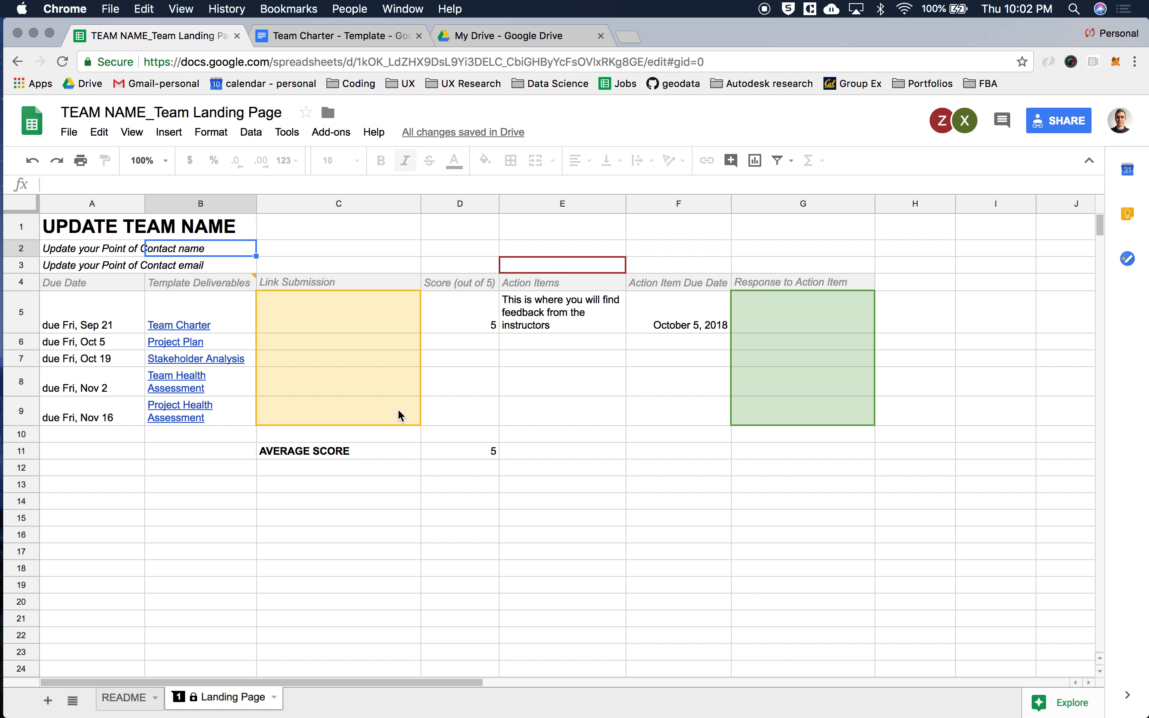
pyautogui.moveTo(397, 411); pyautogui.dragTo(397, 323)
pyautogui.moveTo(761, 419); pyautogui.dragTo(762, 312)
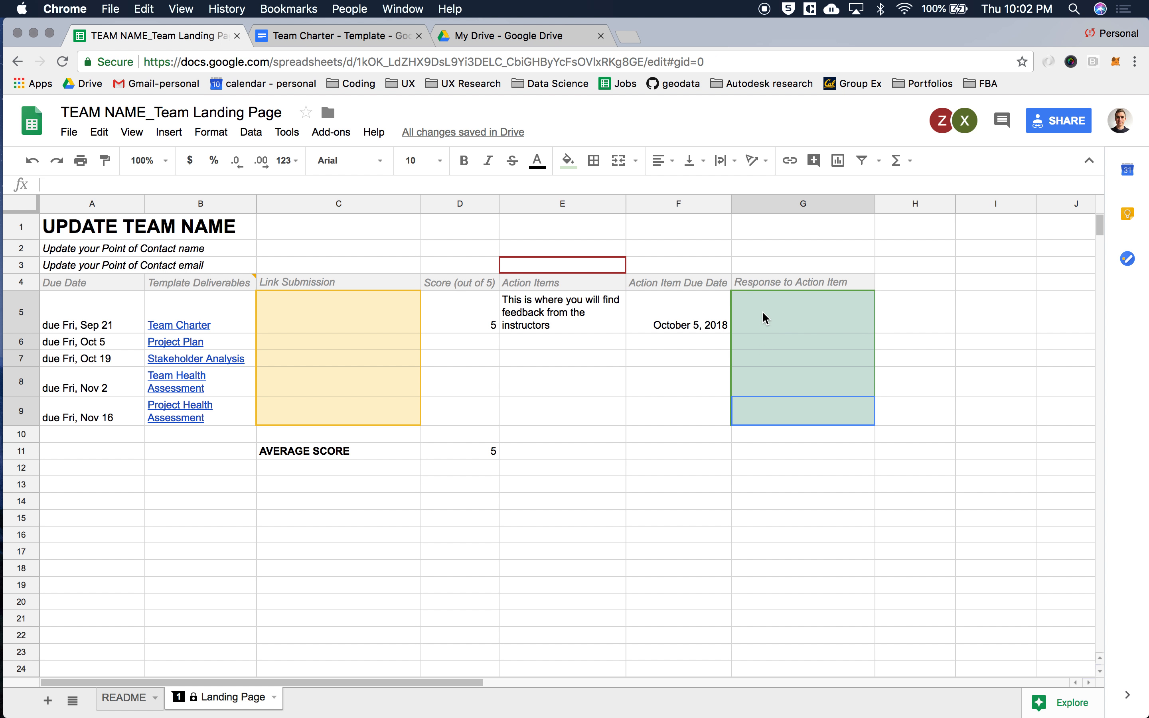
pyautogui.moveTo(96, 272); pyautogui.dragTo(95, 228)
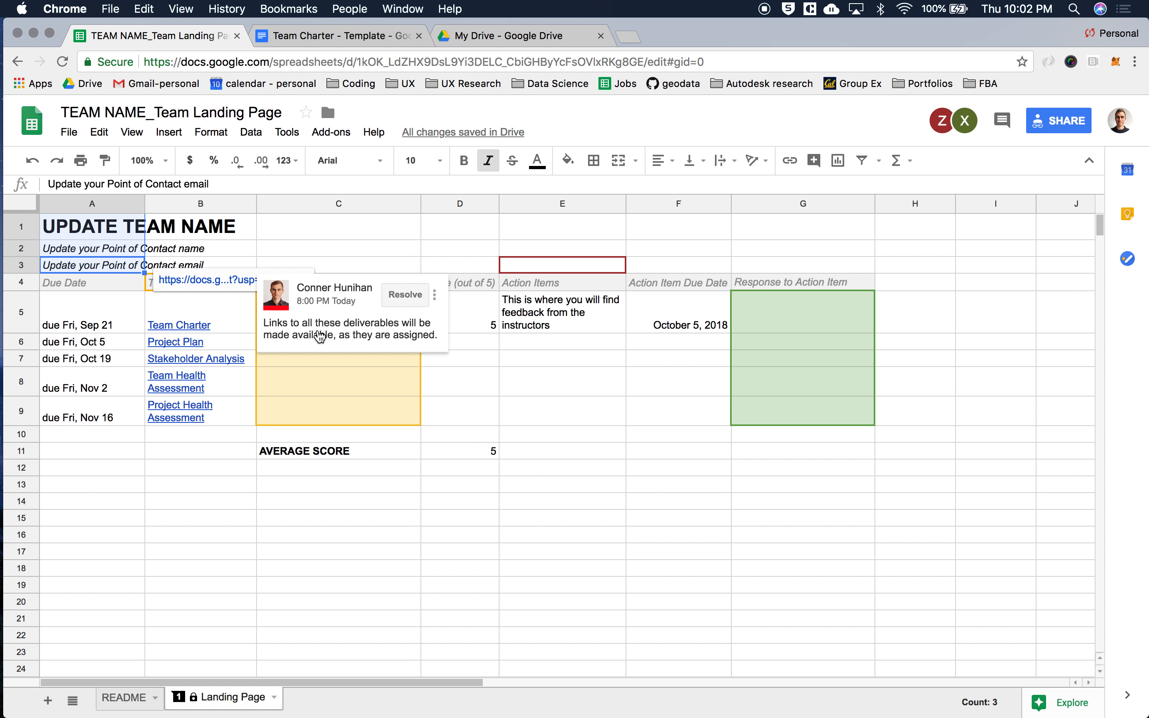
pyautogui.click(320, 336)
pyautogui.click(487, 392)
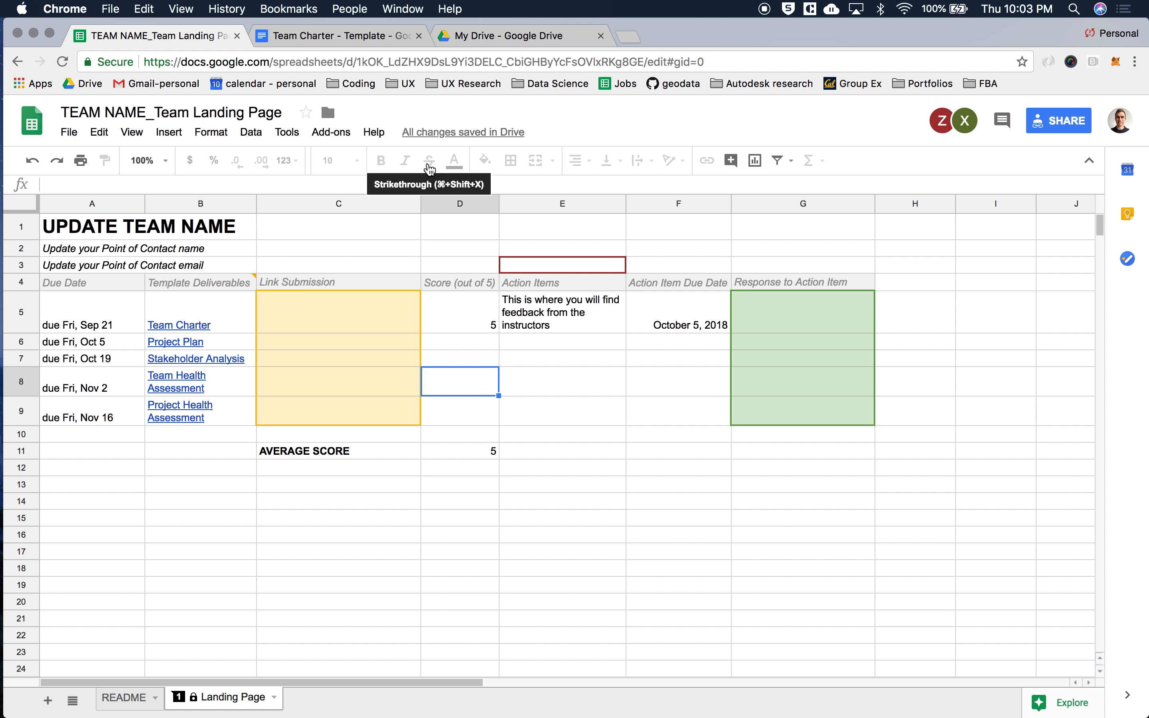
pyautogui.moveTo(236, 323)
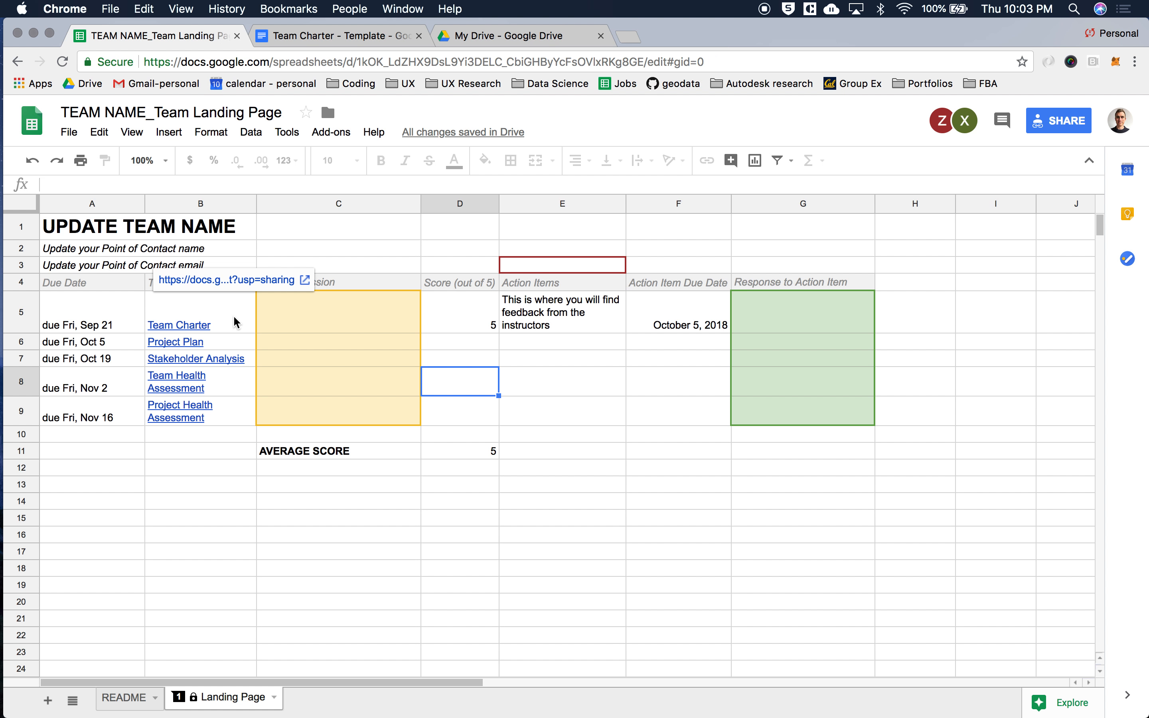
pyautogui.click(175, 453)
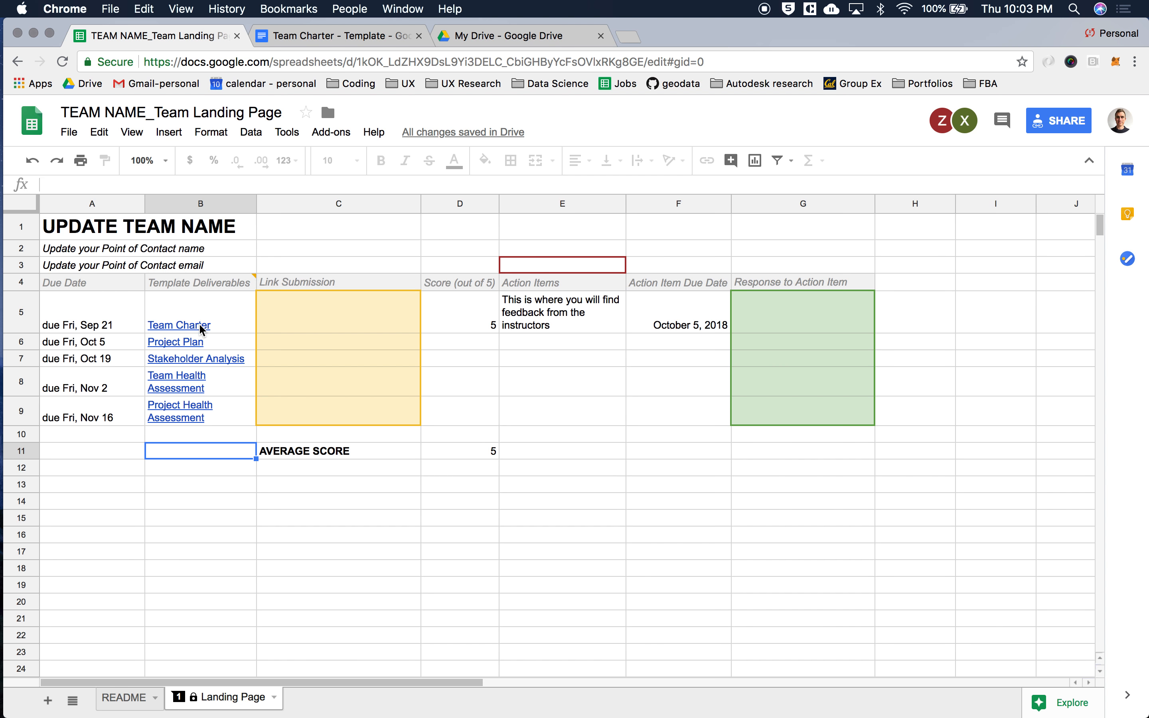
# Copy the entire content of the Team Charter template into a new Google Docs document created in My Drive
pyautogui.click(328, 36)
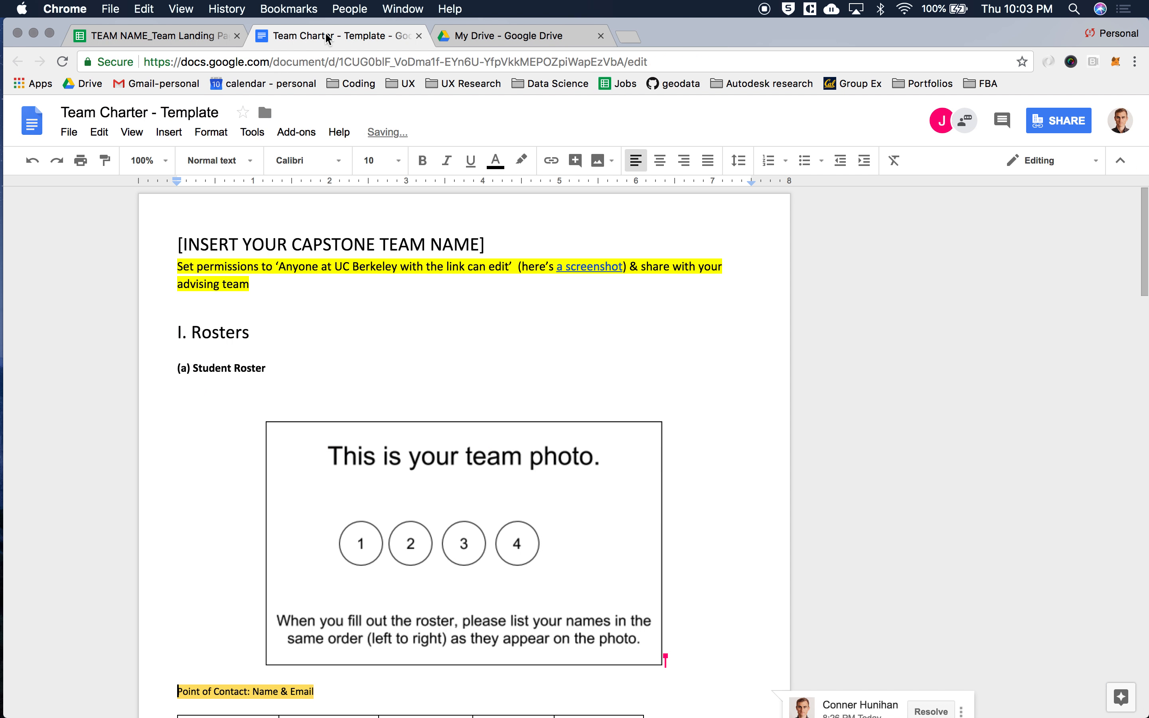
pyautogui.press('super+a')
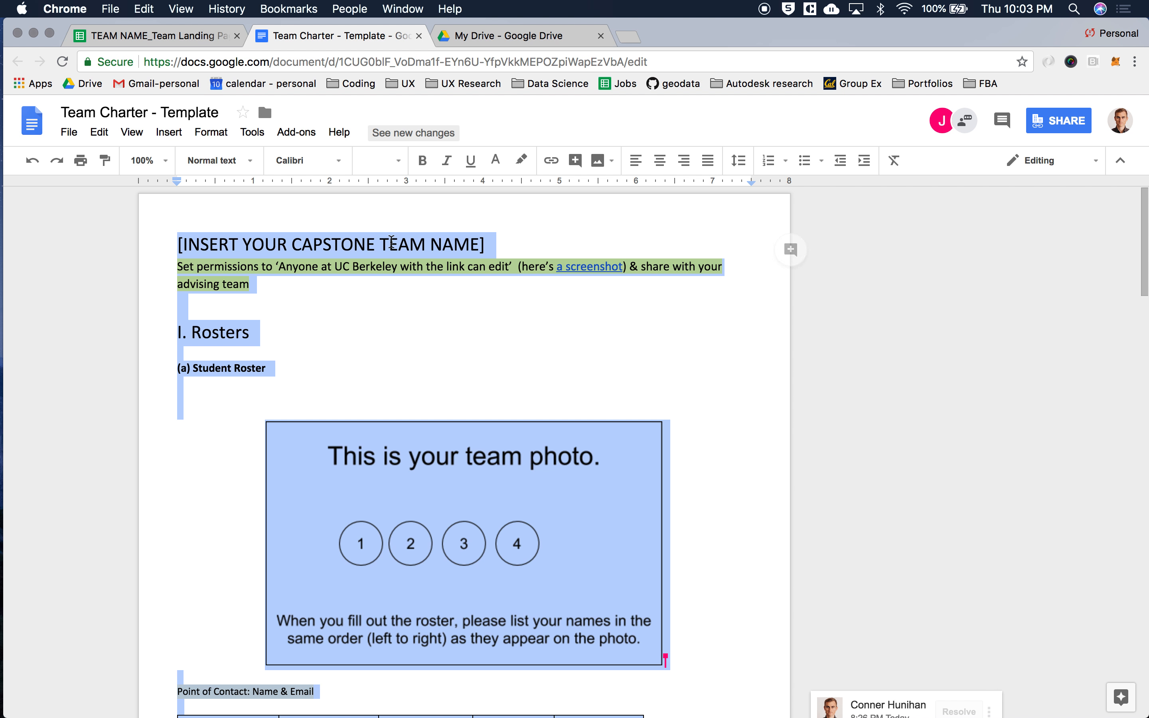
pyautogui.click(535, 38)
pyautogui.click(69, 199)
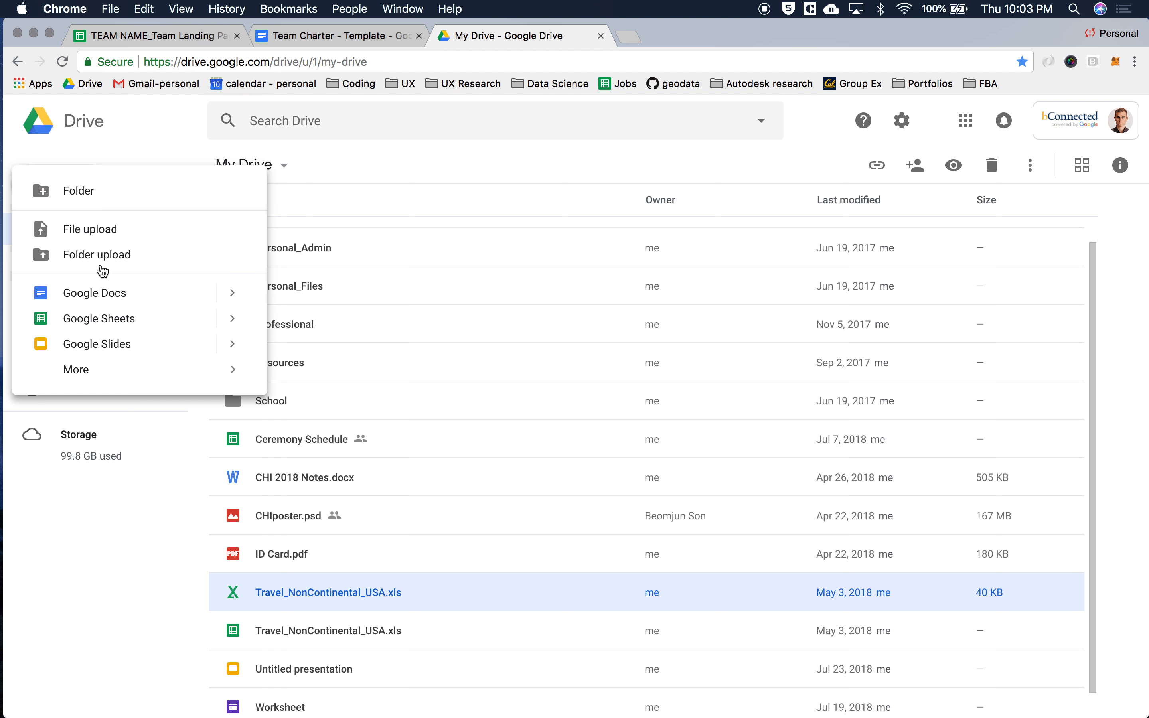
pyautogui.click(110, 294)
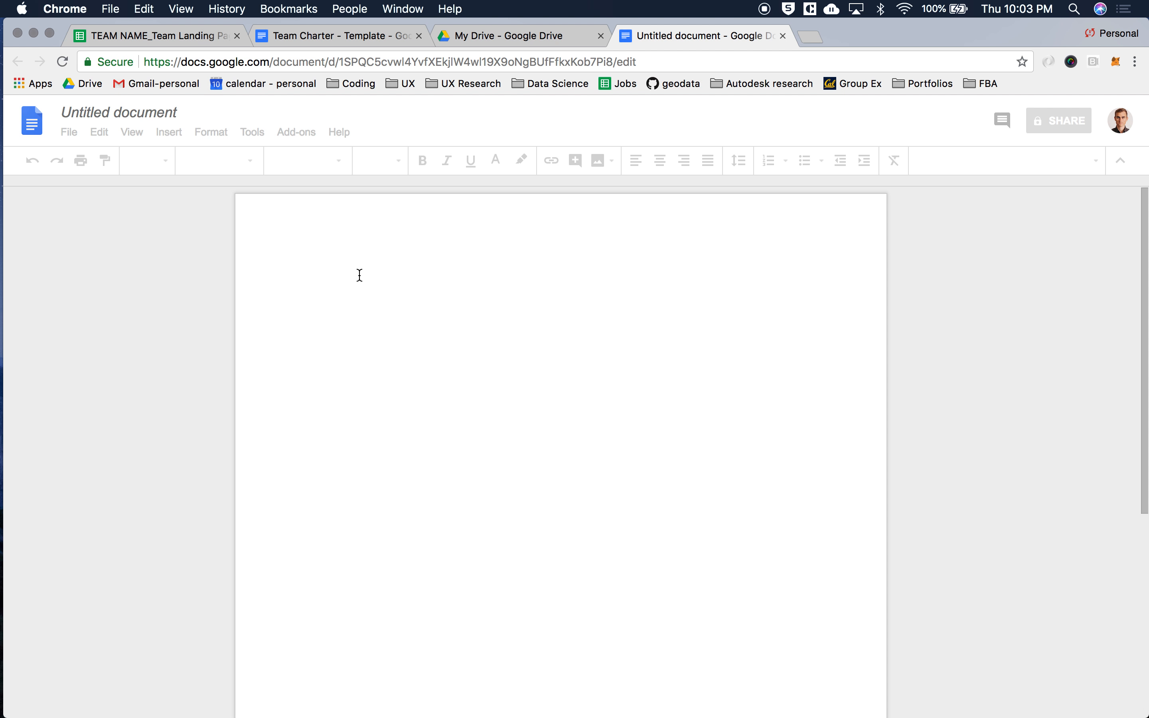
pyautogui.press('super+v')
# Name the new document "Team Charter"
pyautogui.click(143, 114)
pyautogui.write('T')
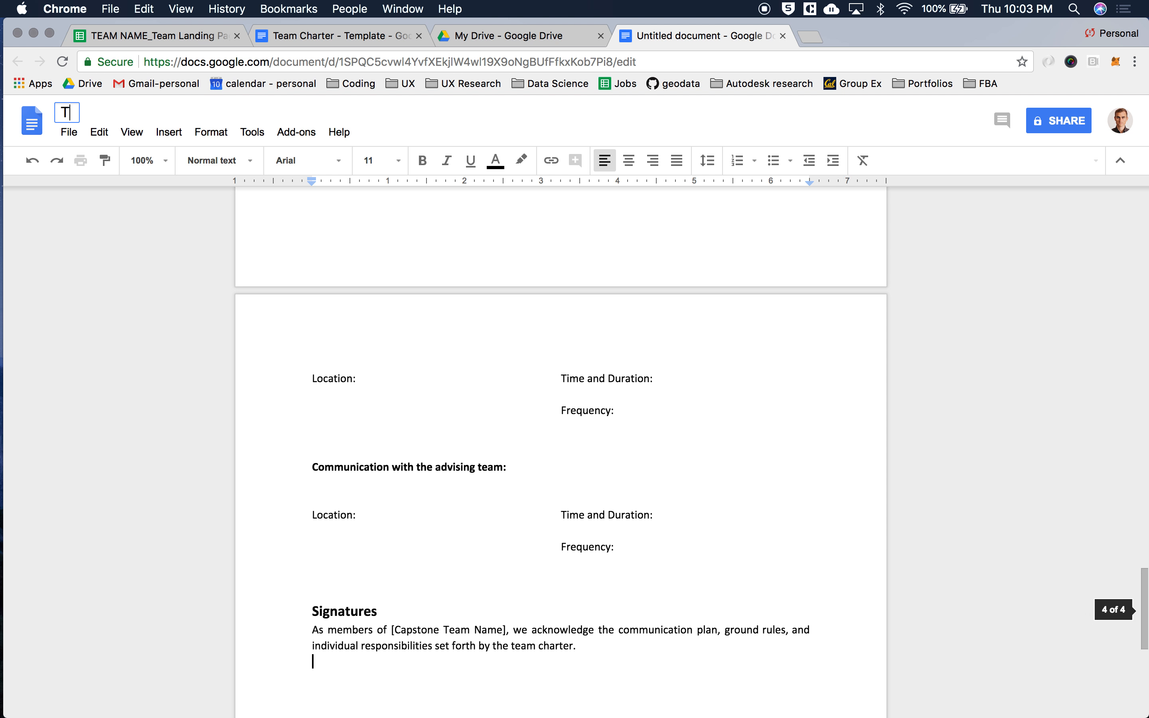
pyautogui.write('eam Charter')
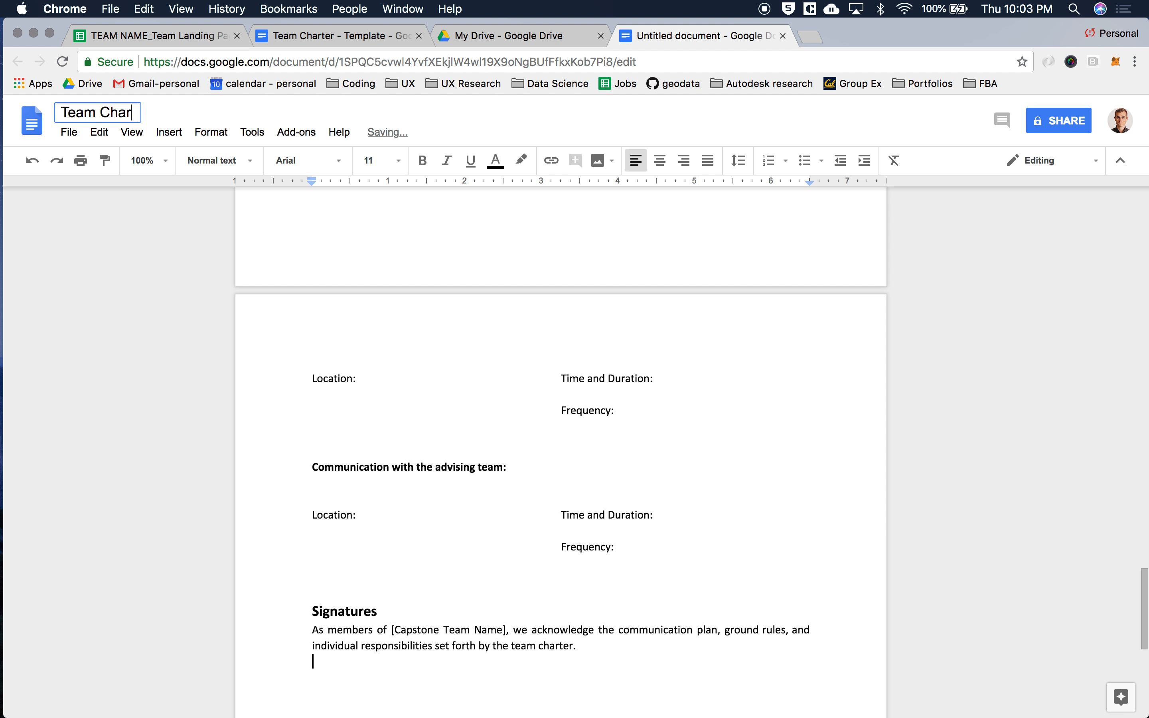
pyautogui.press('Return')
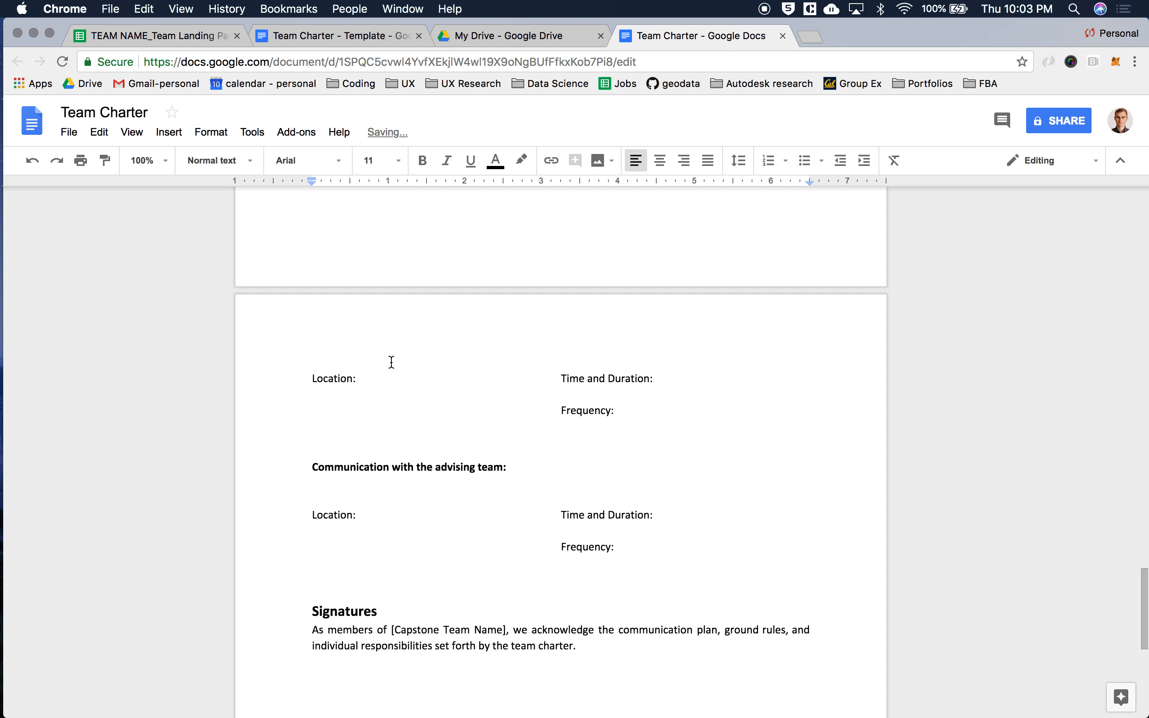
# Turn on link sharing for the Team Charter document and copy its shareable link
pyautogui.scroll(20, 391, 362)
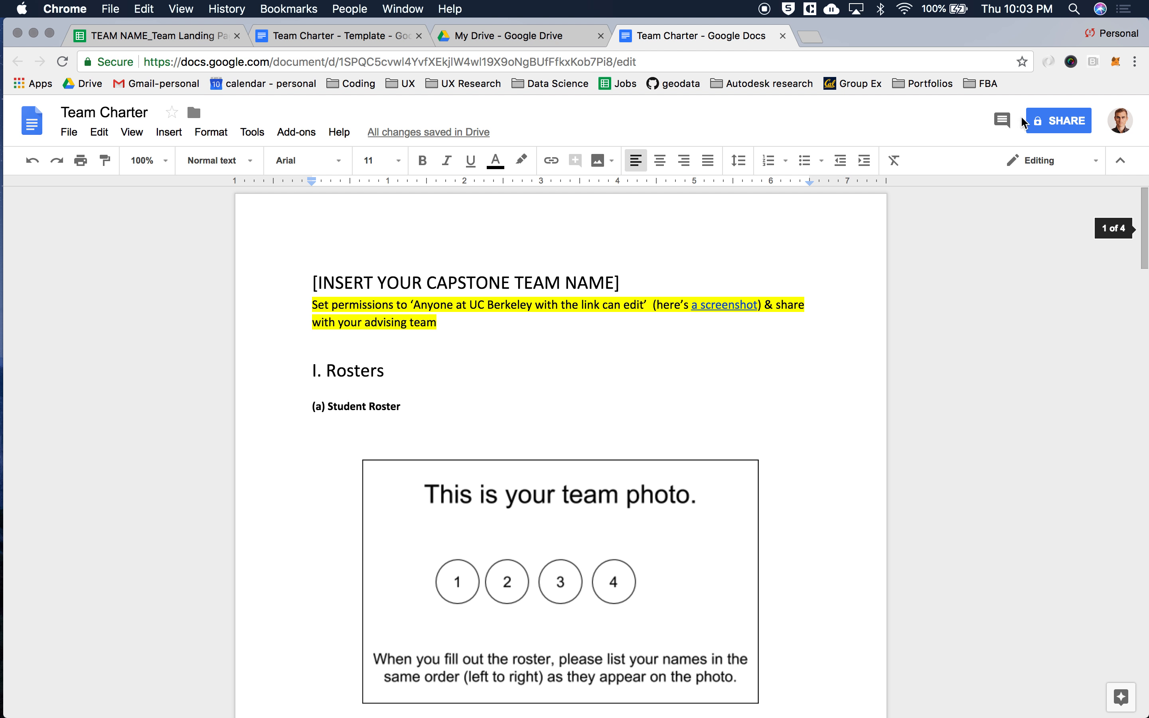
pyautogui.click(1047, 128)
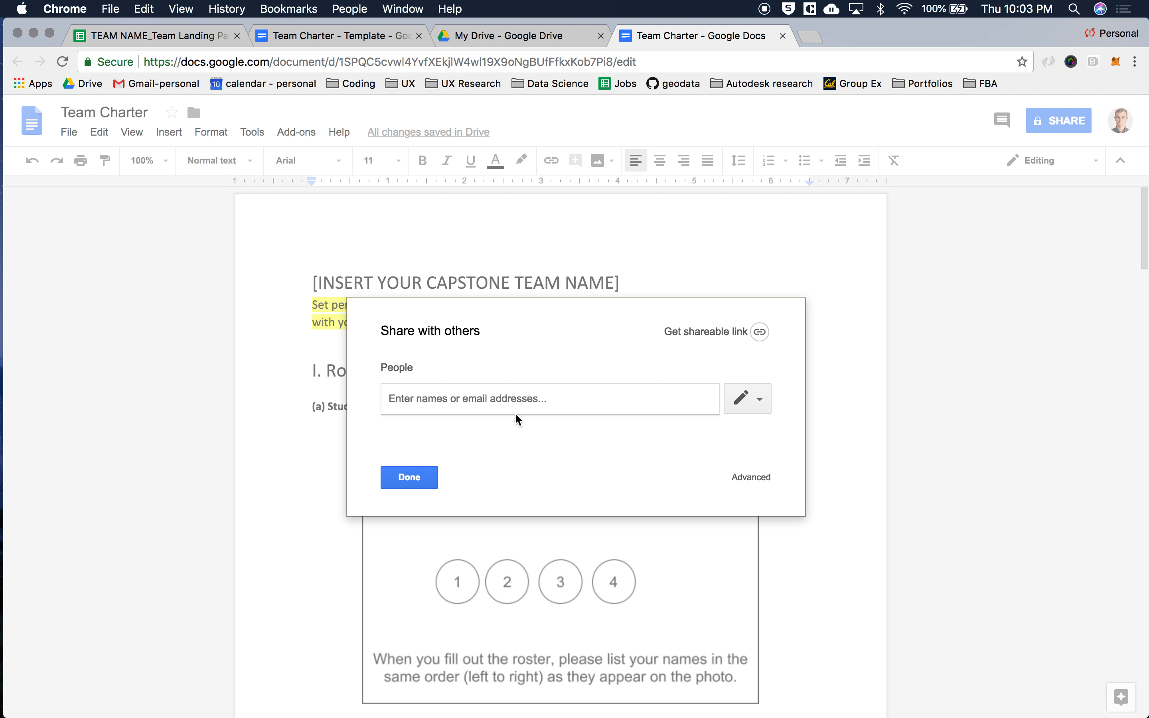
pyautogui.write('jvfdbjvofd')
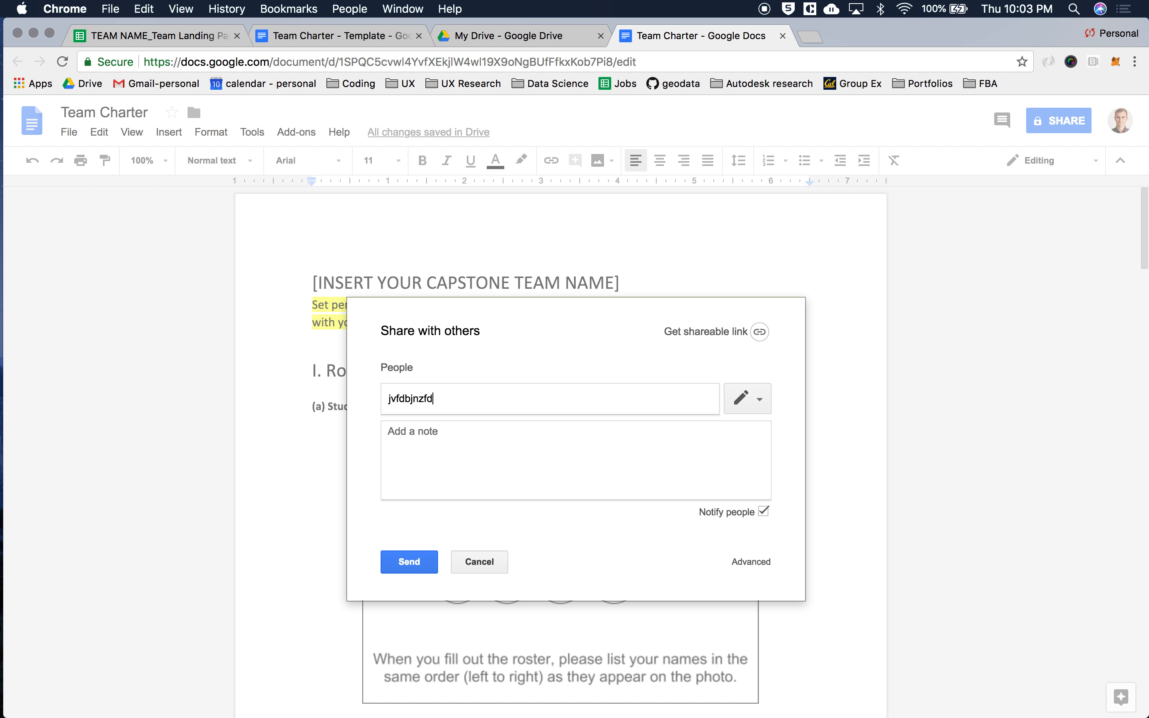
pyautogui.press('super+BackSpace')
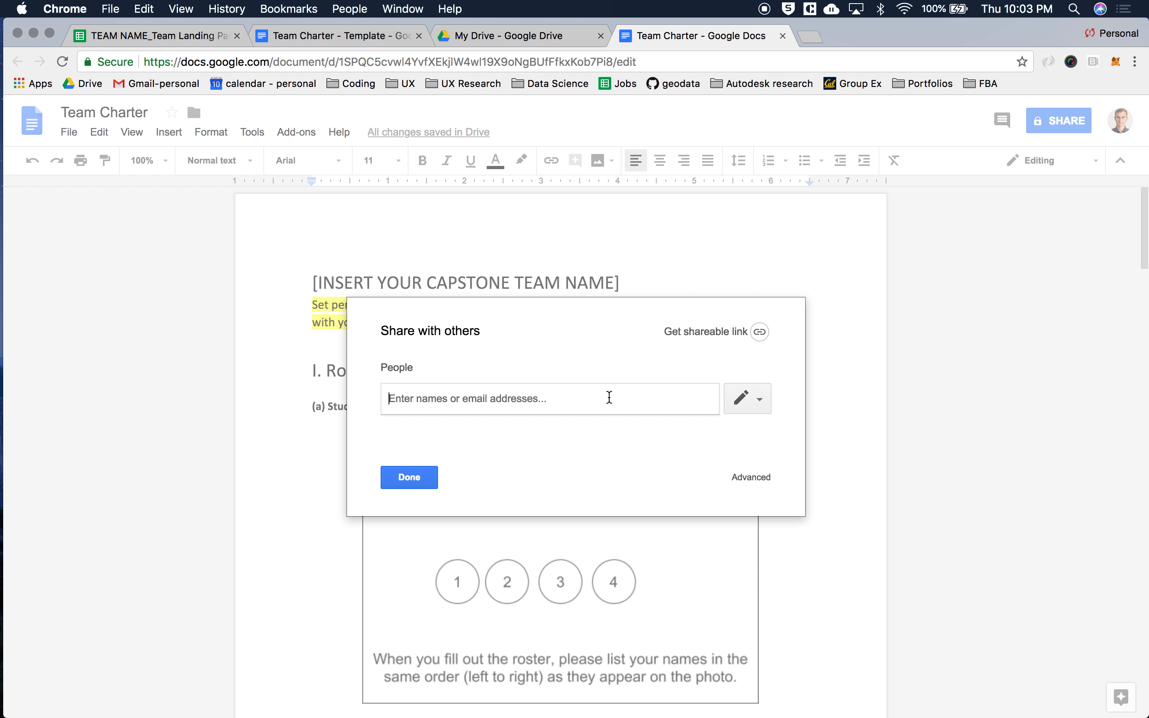
pyautogui.click(759, 335)
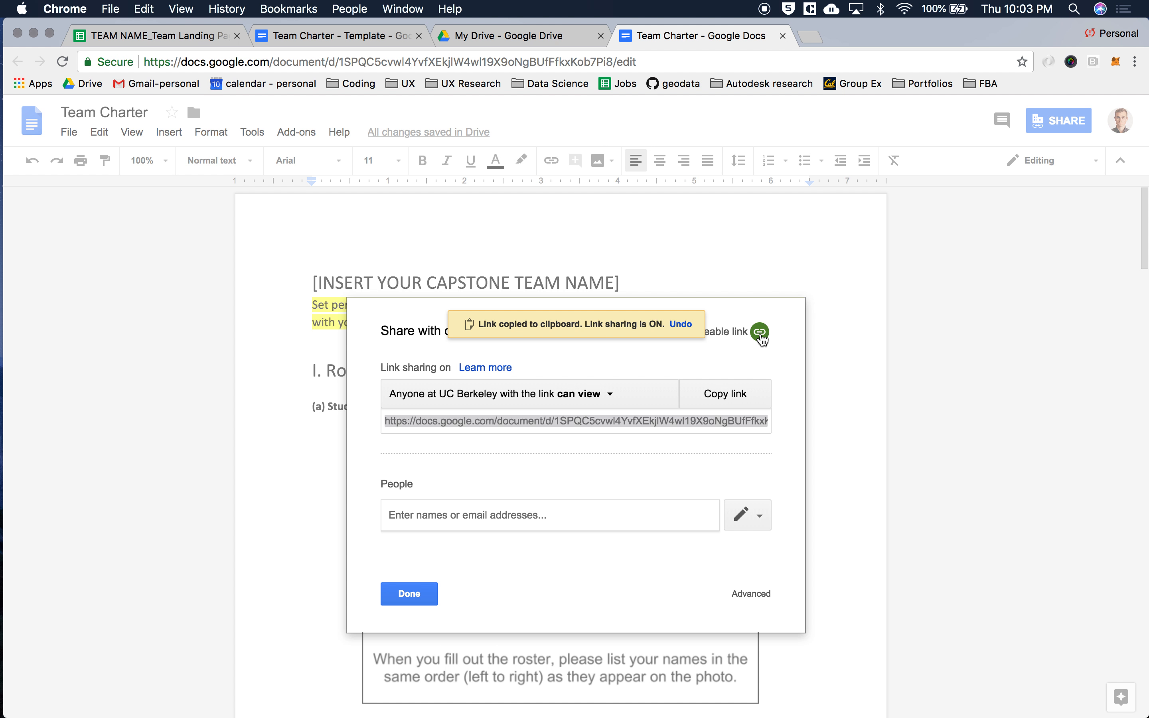
pyautogui.click(740, 400)
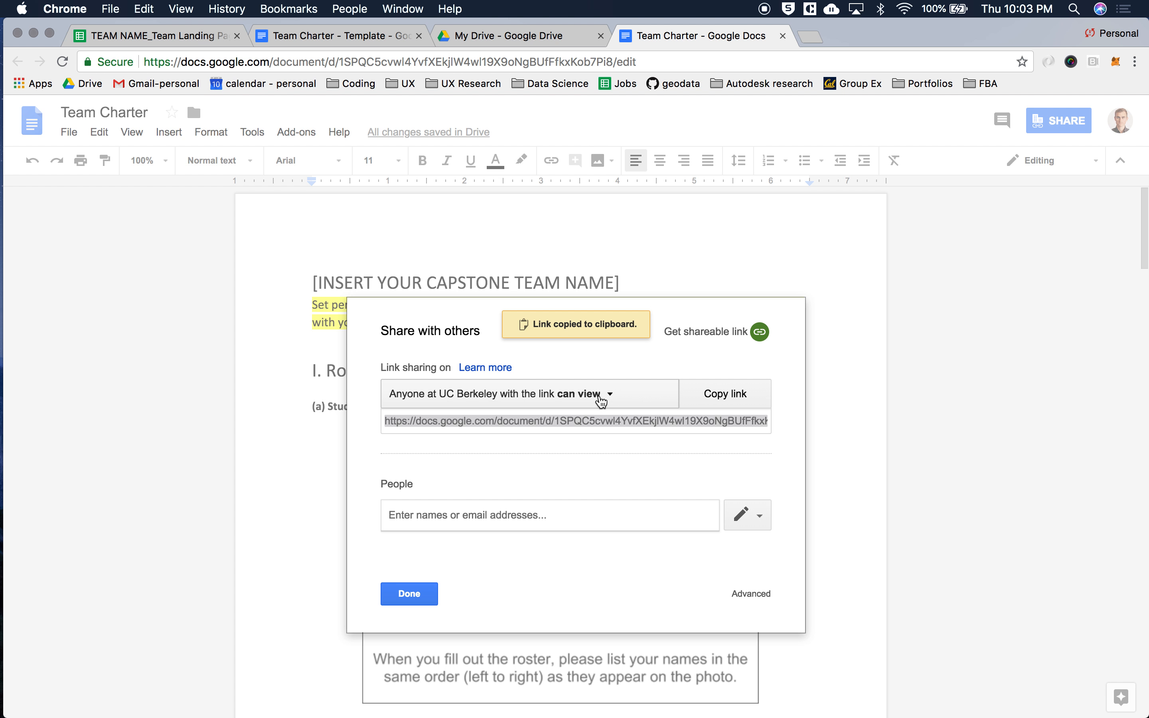
# Set link access to "Anyone at UC Berkeley with the link can comment" and finish sharing
pyautogui.click(568, 401)
pyautogui.click(582, 479)
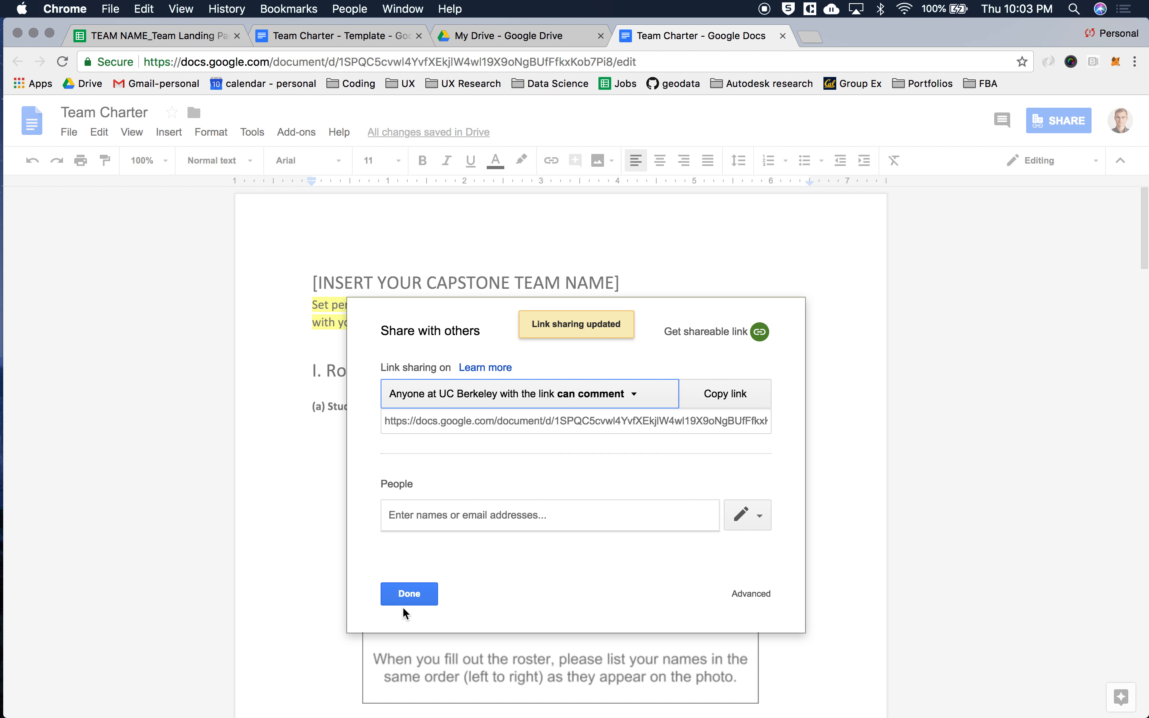
pyautogui.click(408, 596)
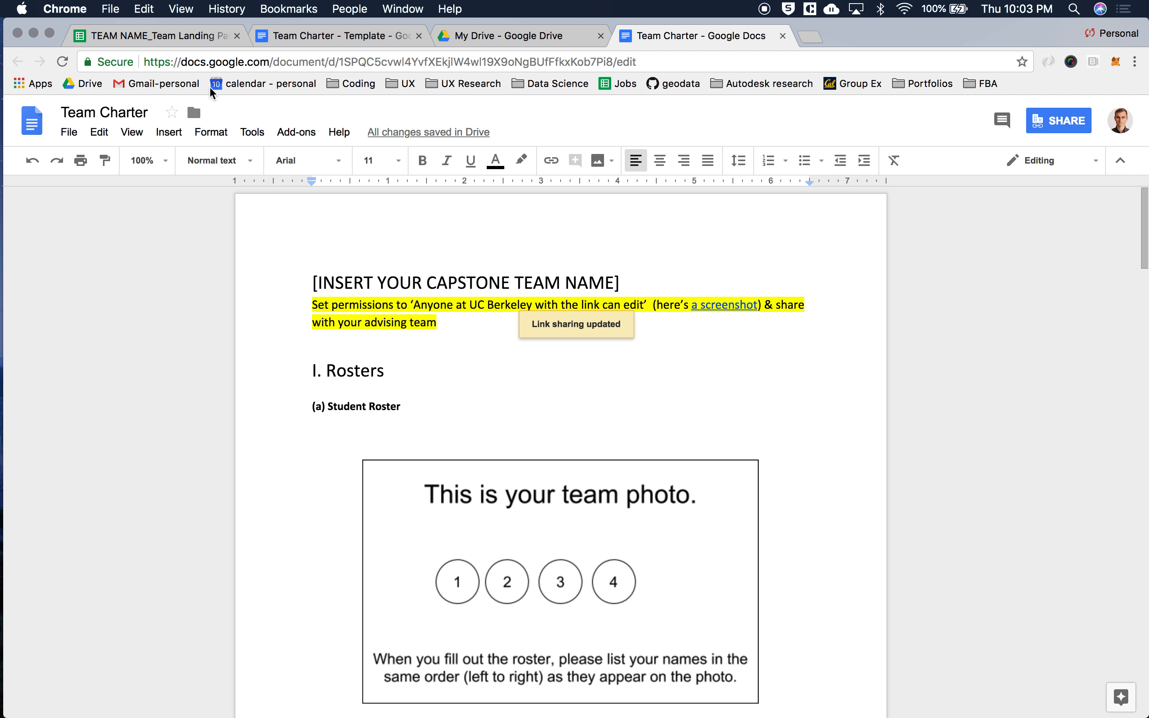
# Paste the copied document link into the Team Charter row's Link Submission cell, C5, on the landing page spreadsheet
pyautogui.click(192, 38)
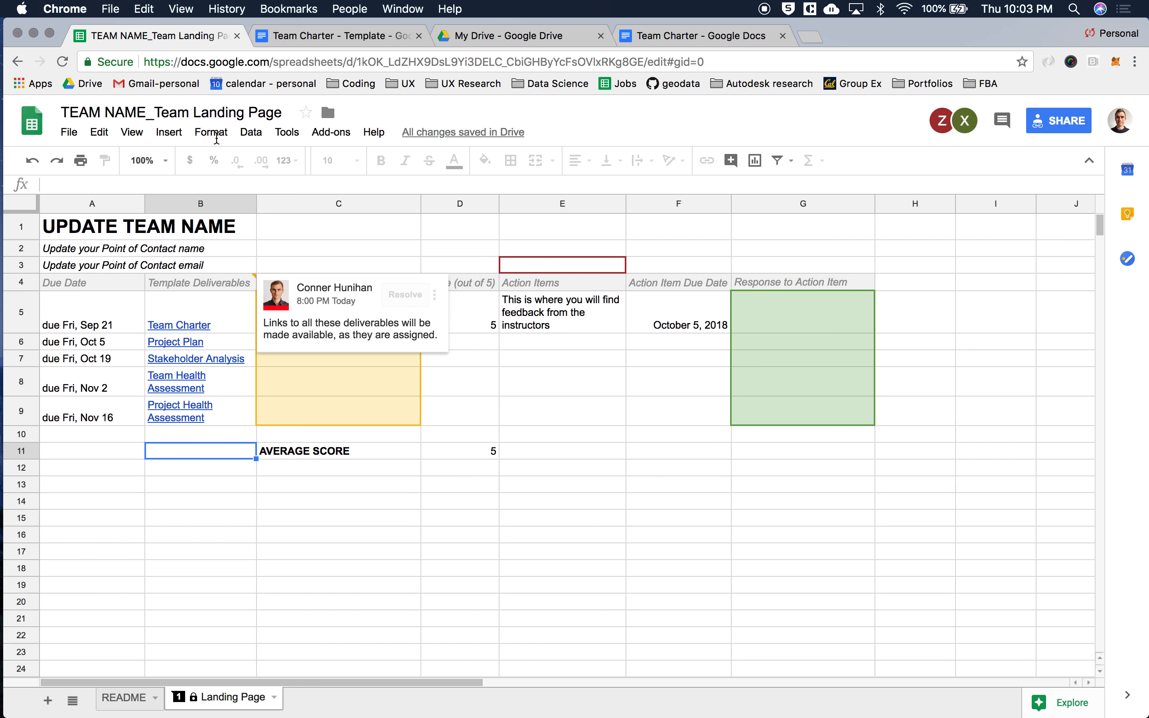
pyautogui.click(404, 375)
pyautogui.press('Up')
pyautogui.press('Up')
pyautogui.press('Up')
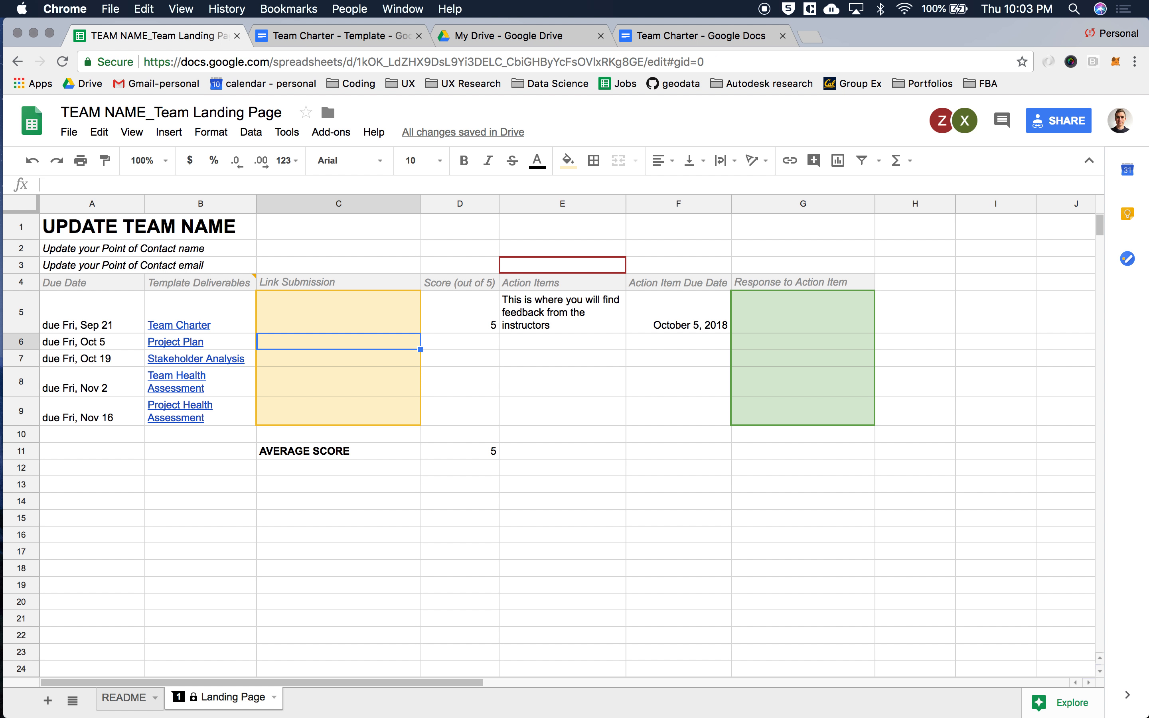
pyautogui.press('cmd+v')
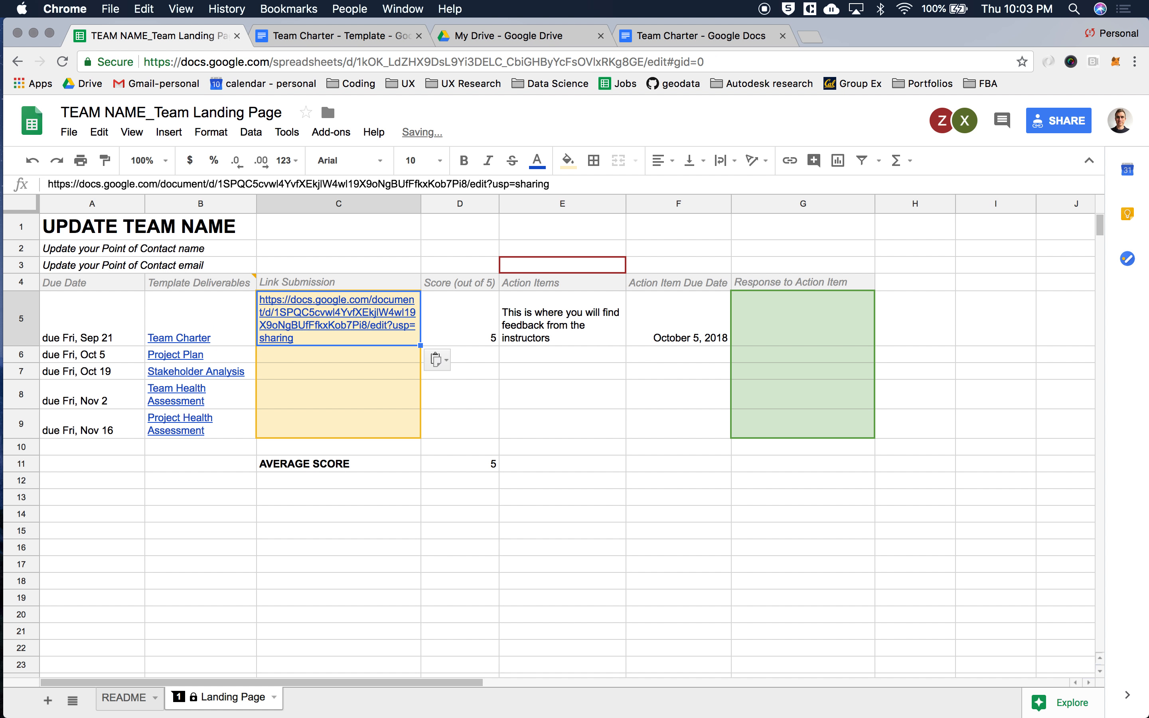
pyautogui.press('Right')
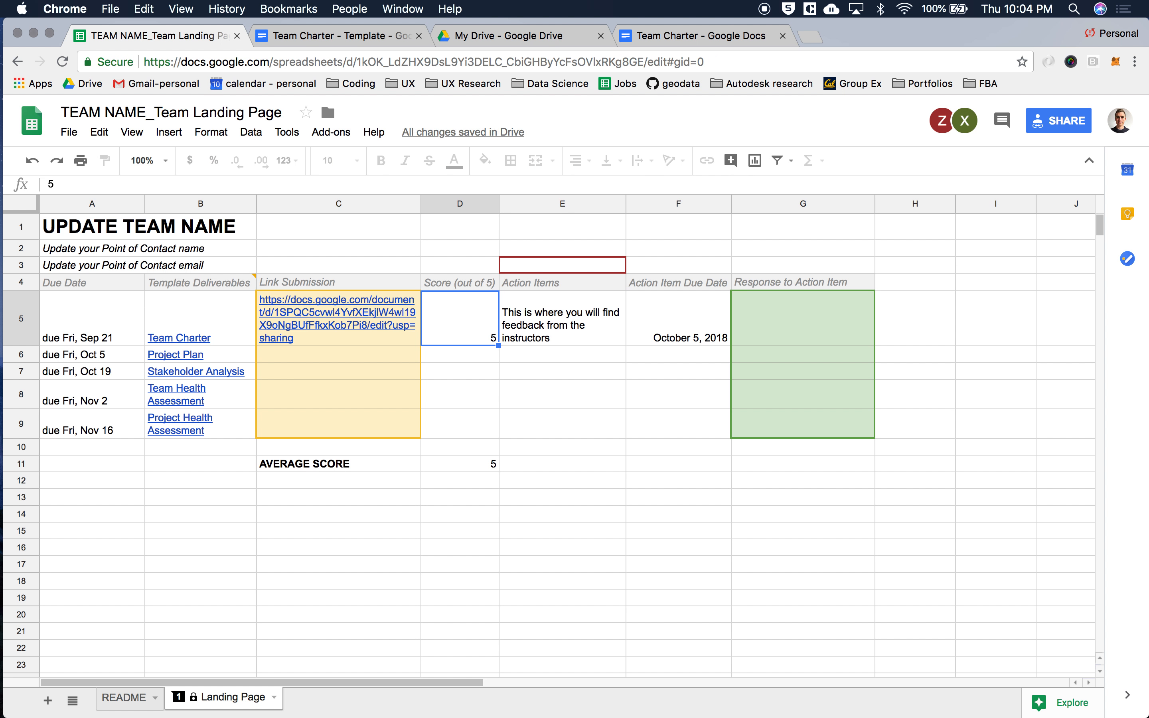
pyautogui.press('Left')
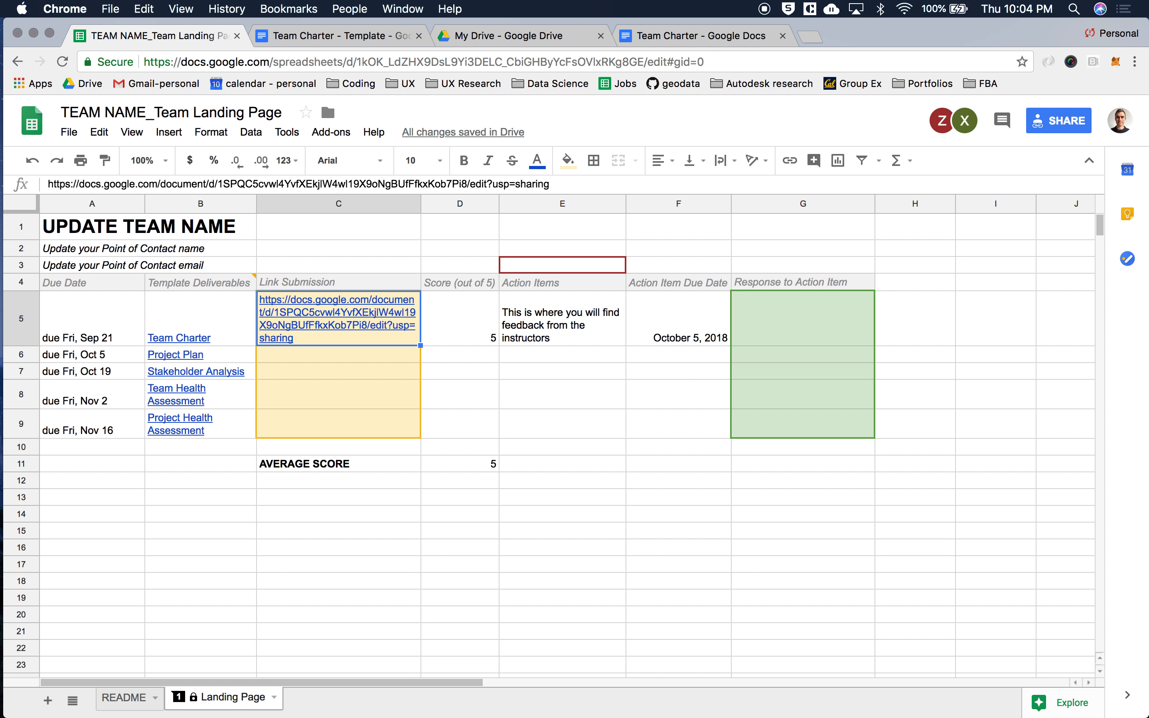
# Review the Team Charter template's editing mode options and the instructor feedback comment near the student roster
pyautogui.click(285, 36)
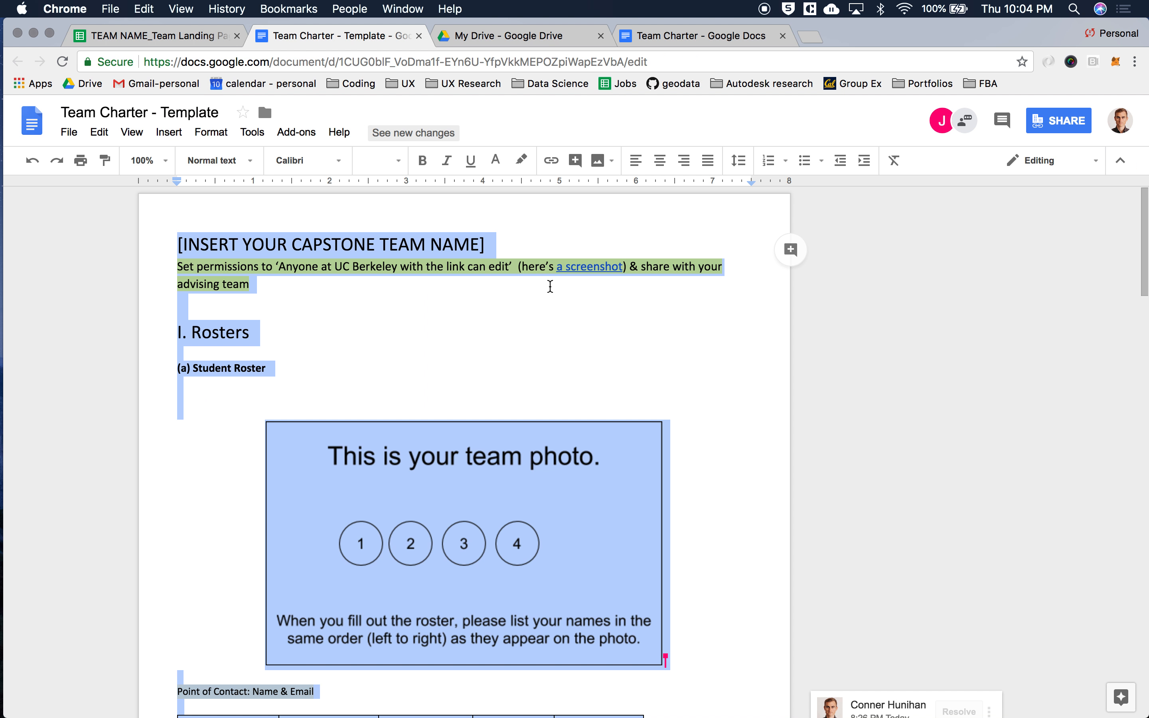
pyautogui.click(1045, 160)
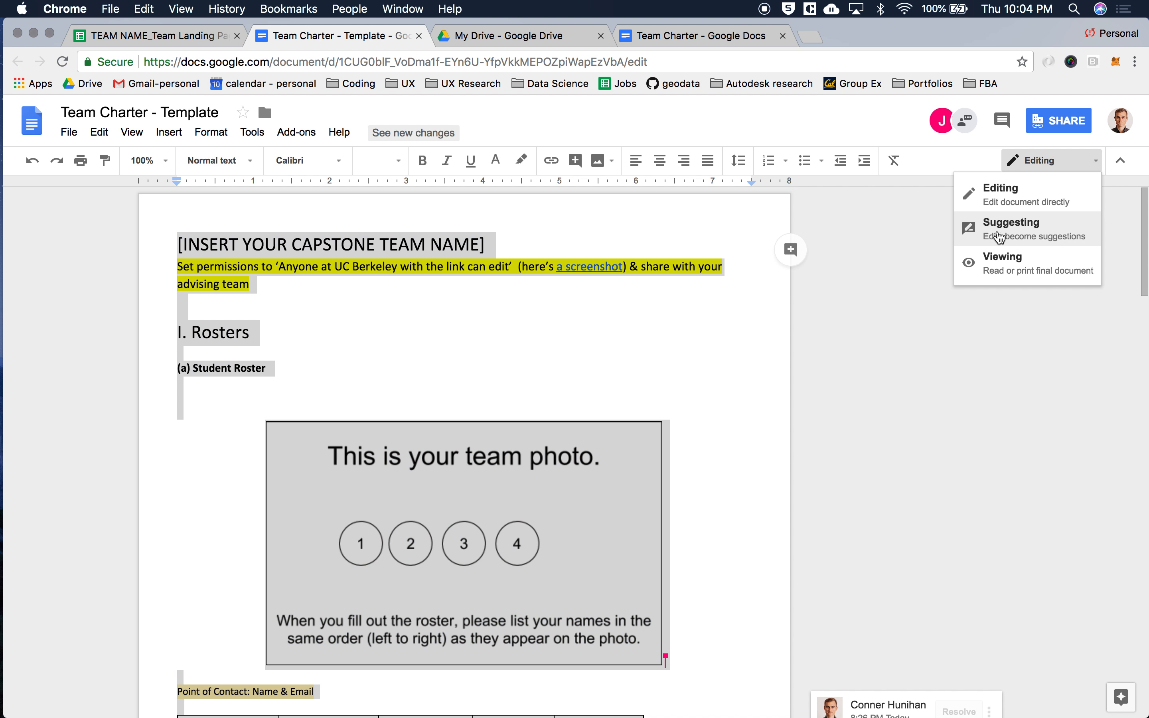
pyautogui.click(259, 332)
pyautogui.scroll(-4, 504, 525)
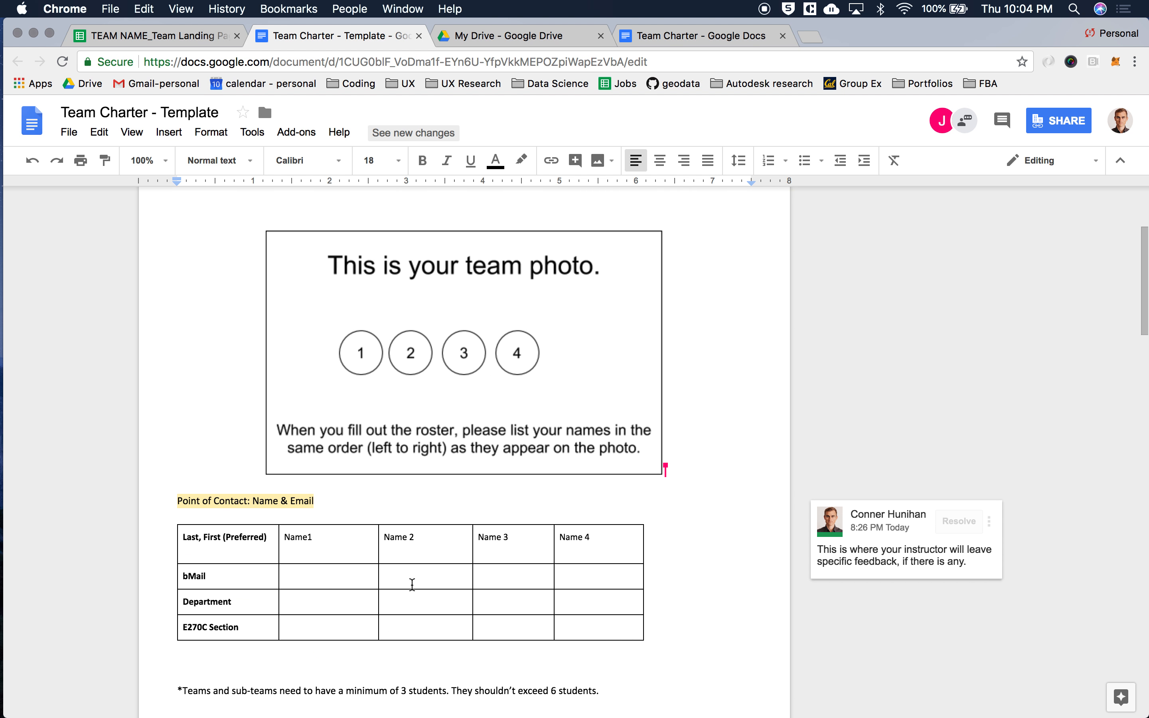
pyautogui.scroll(-1, 879, 563)
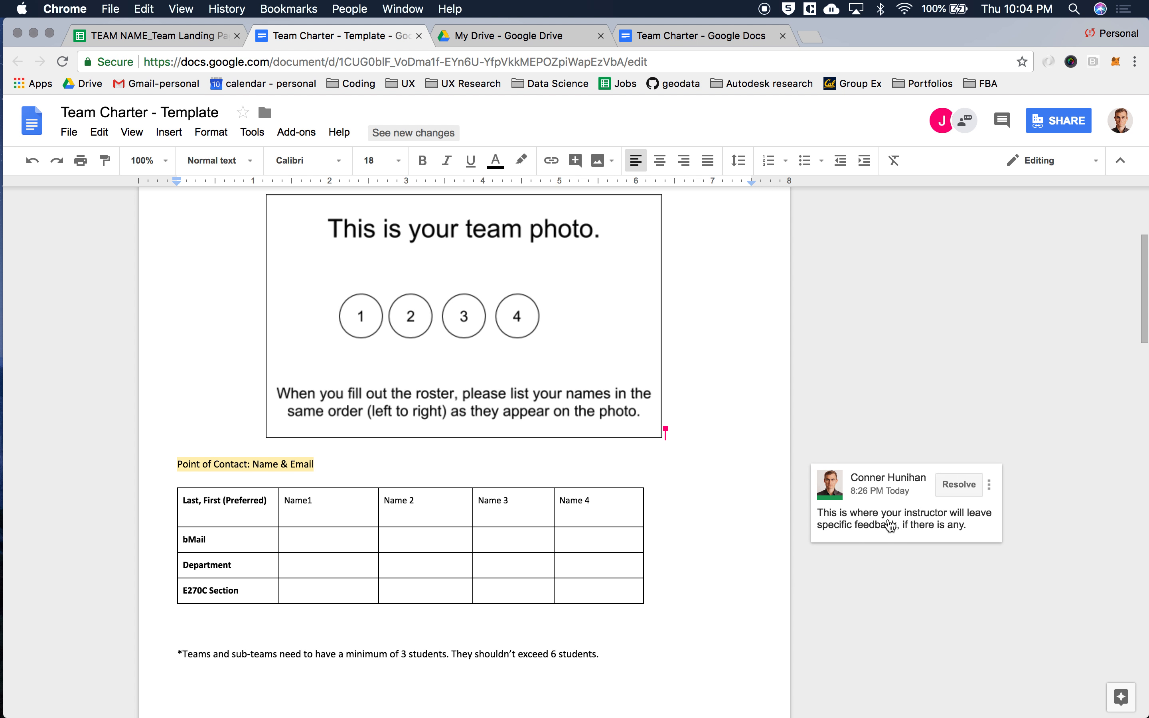
# Check the Team Charter row's score and feedback on the landing page, and paste the copied document link into Response to Action Item cell G5
pyautogui.click(178, 38)
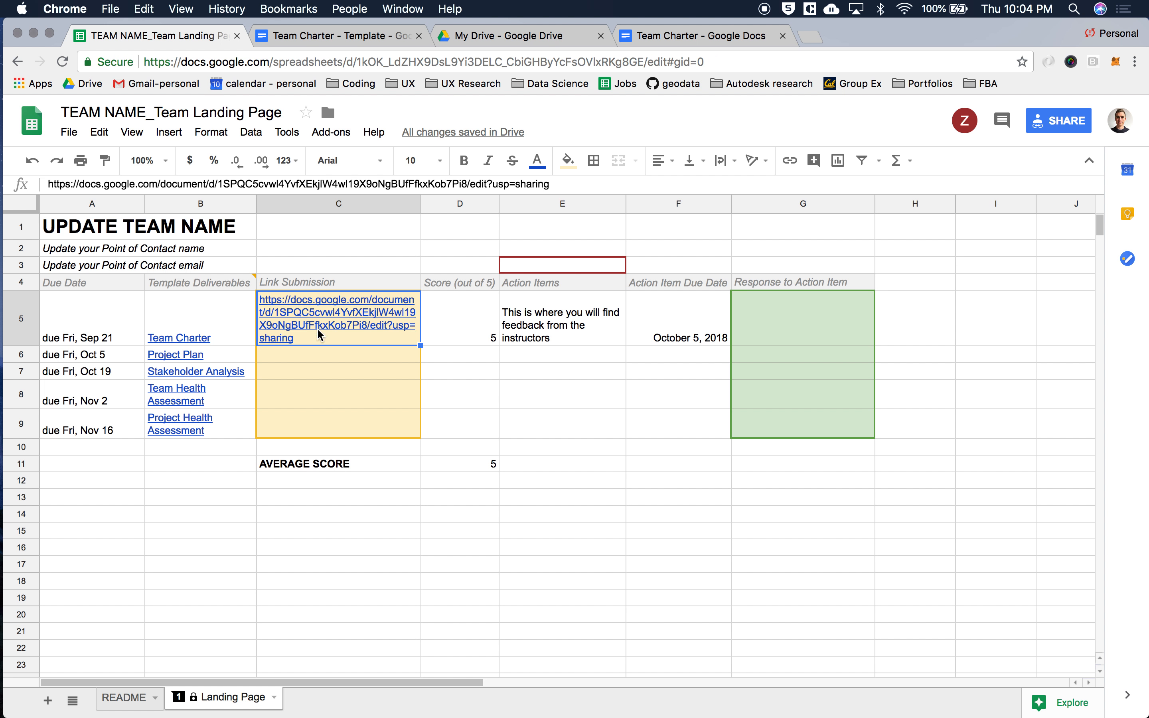
pyautogui.moveTo(388, 311)
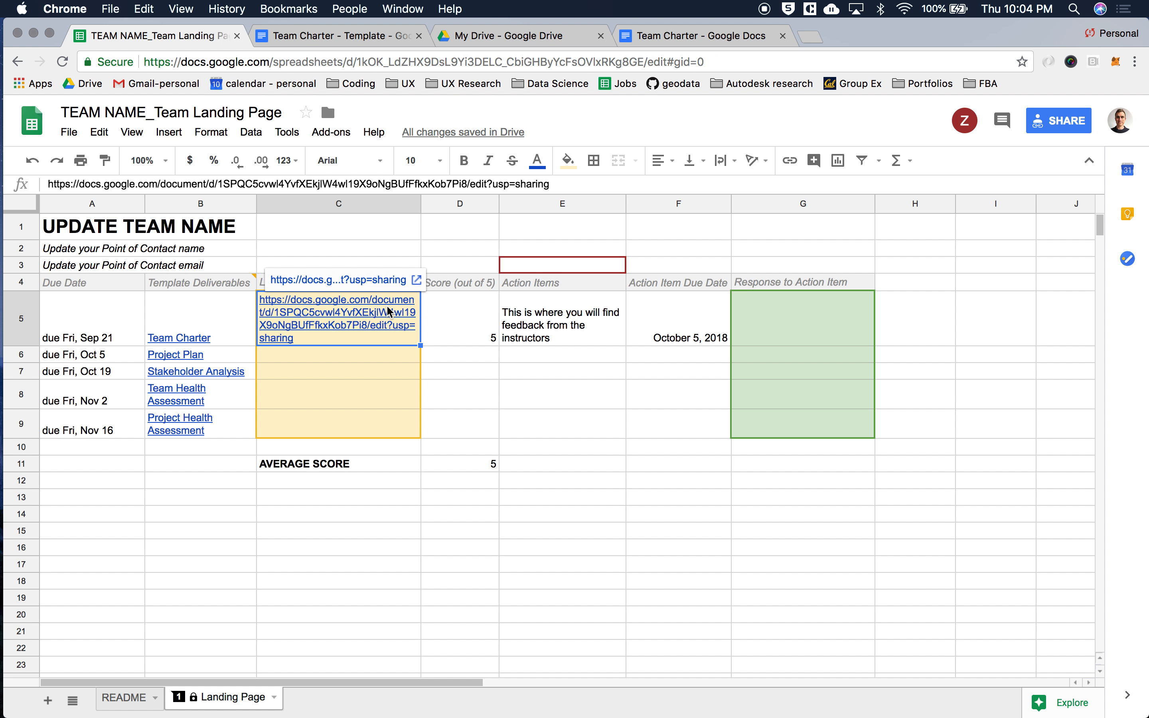
pyautogui.click(470, 309)
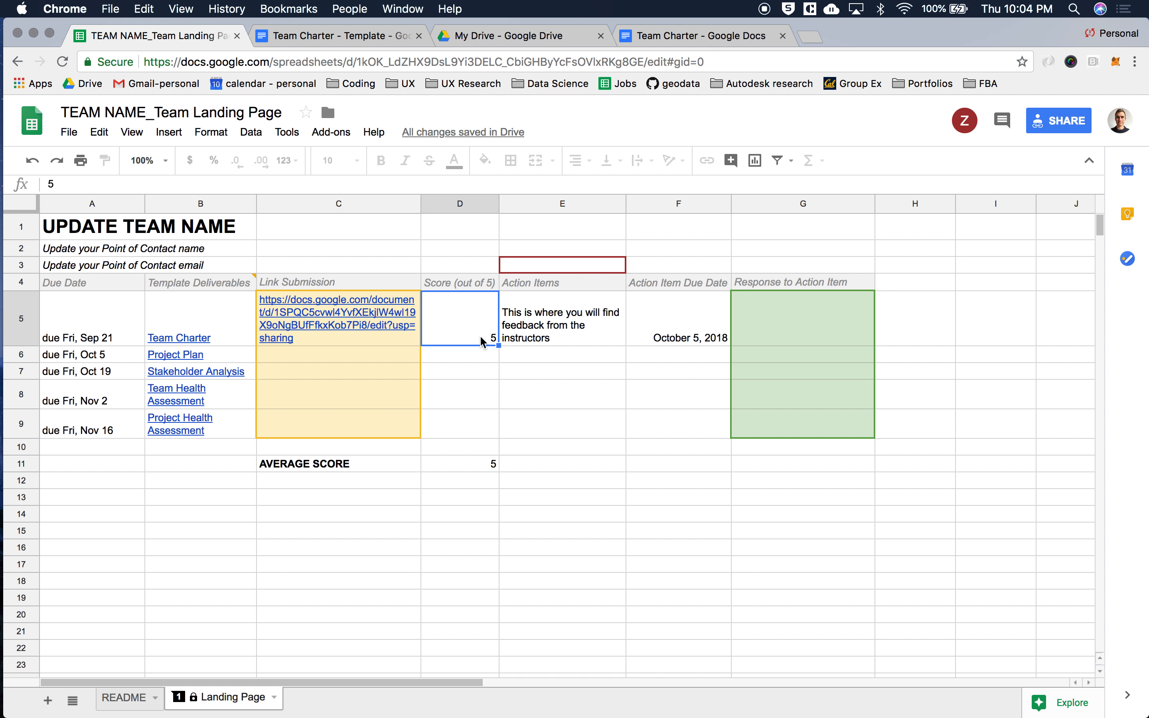
pyautogui.press('Right')
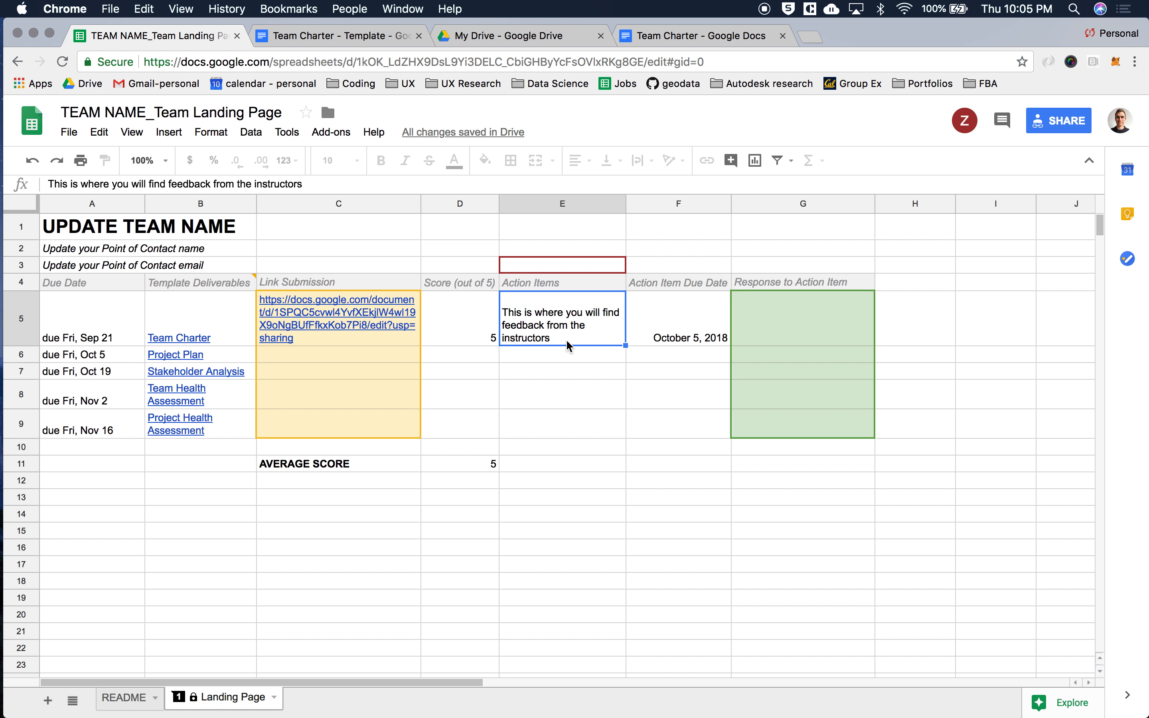
pyautogui.press('Right')
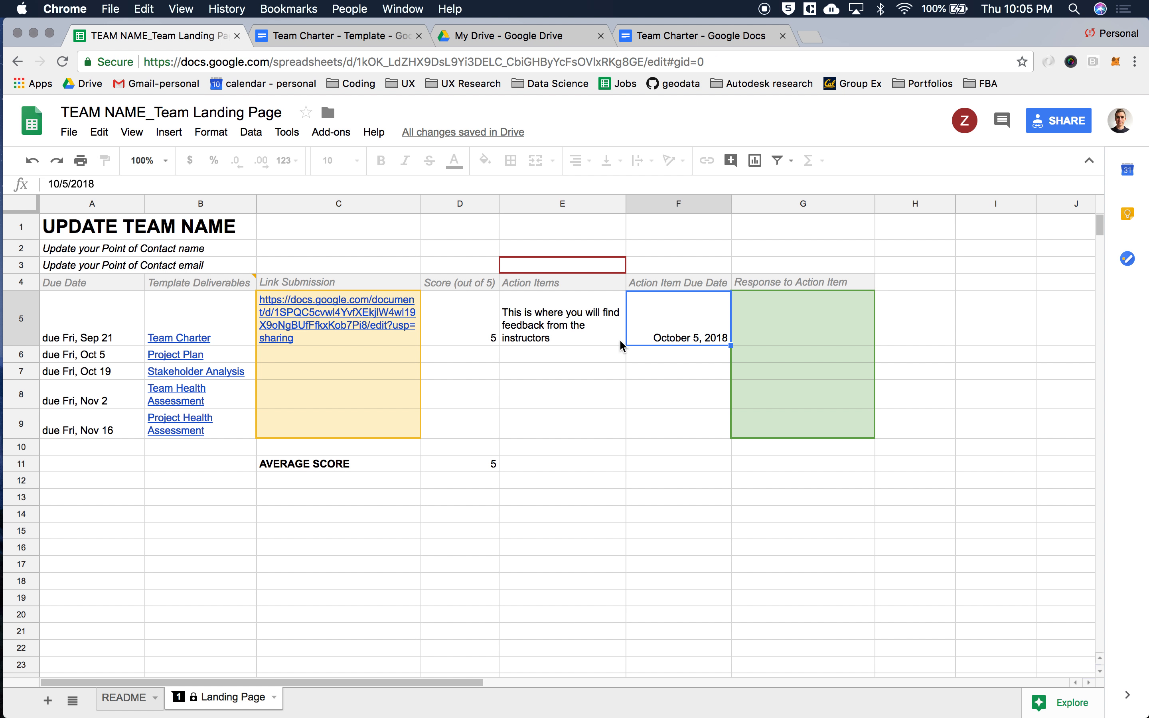
pyautogui.click(765, 337)
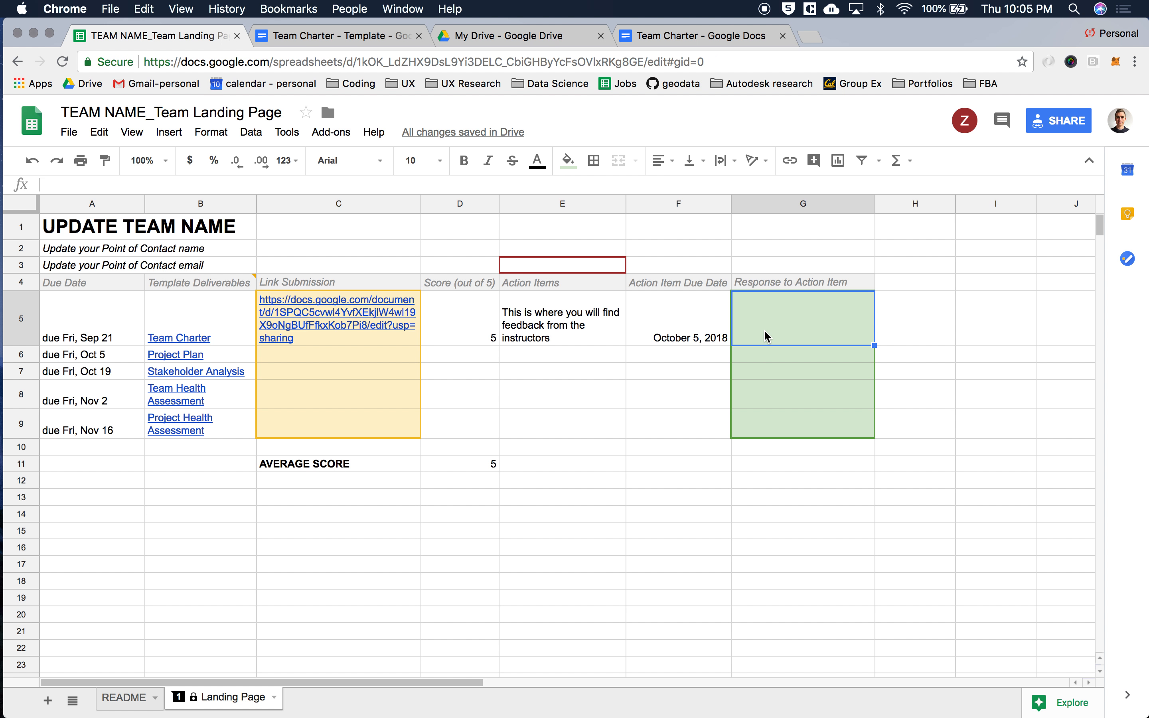
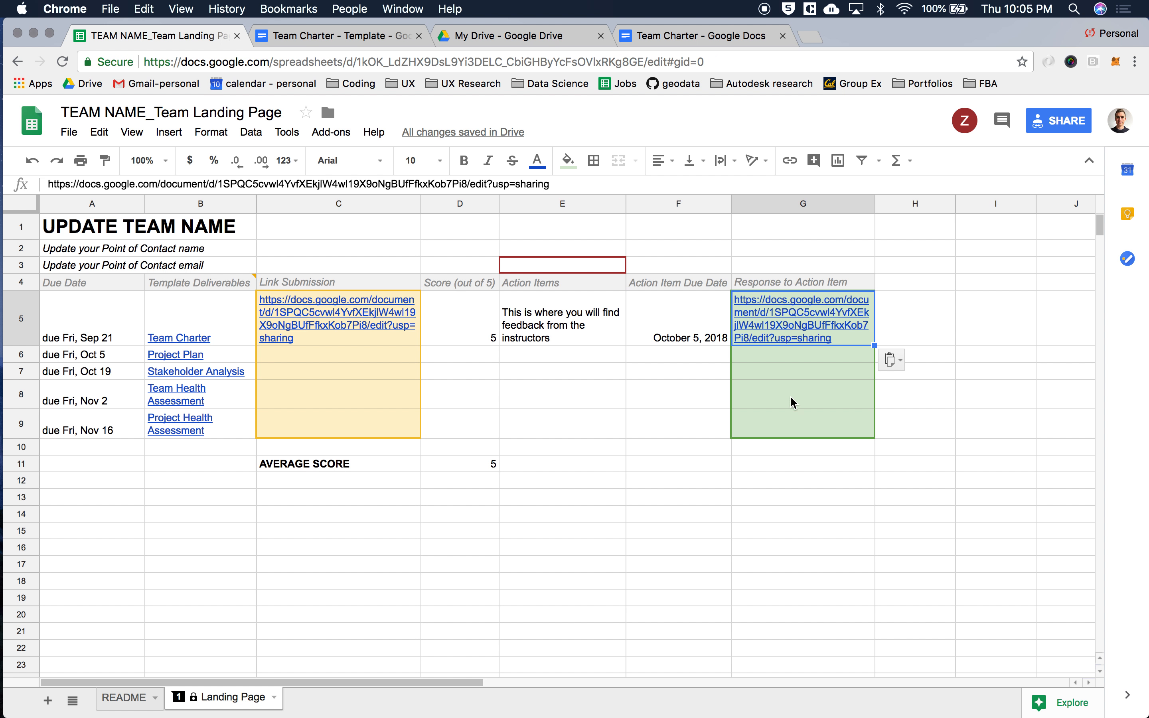
pyautogui.moveTo(791, 328)
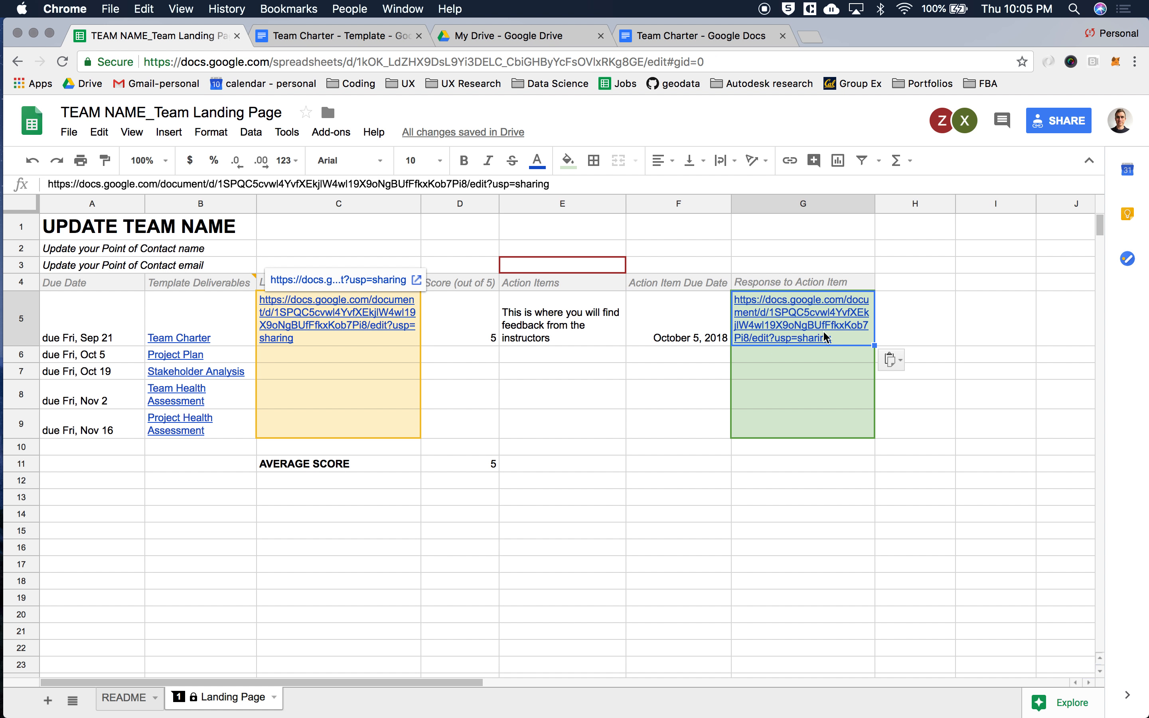
# Consult the README sheet's "What to do now?" section, and enter the point of contact's name in A2 and email in A3 of the Landing Page sheet
pyautogui.click(123, 697)
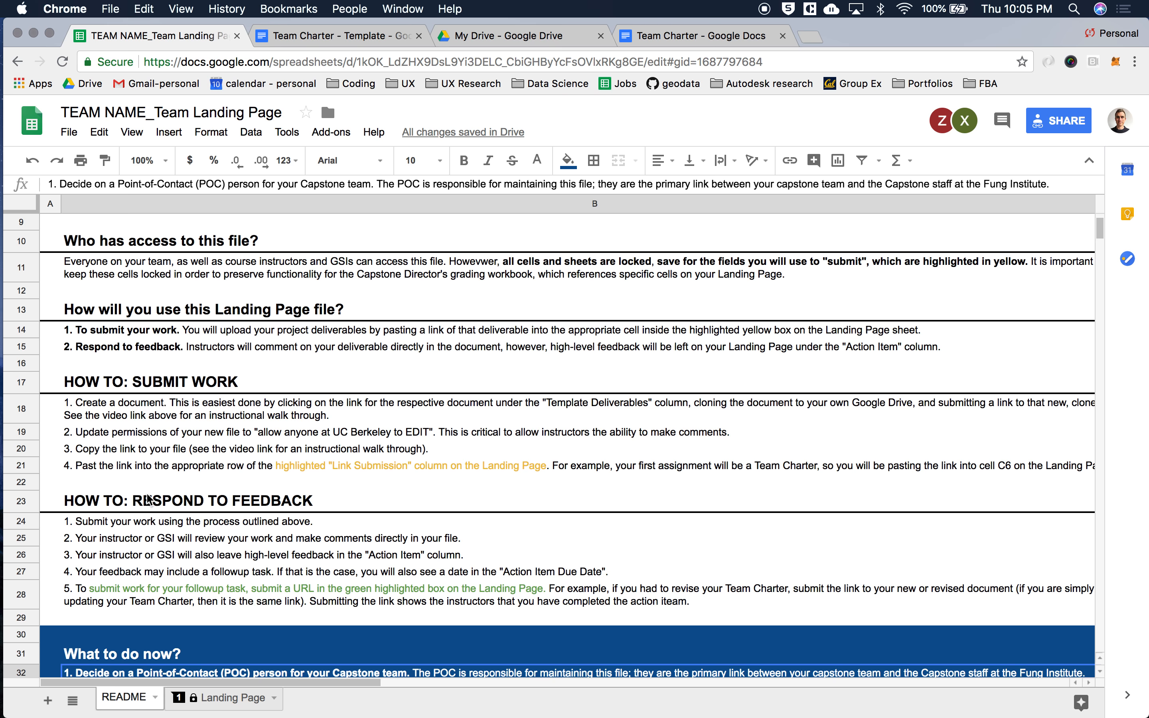
pyautogui.scroll(-5, 148, 498)
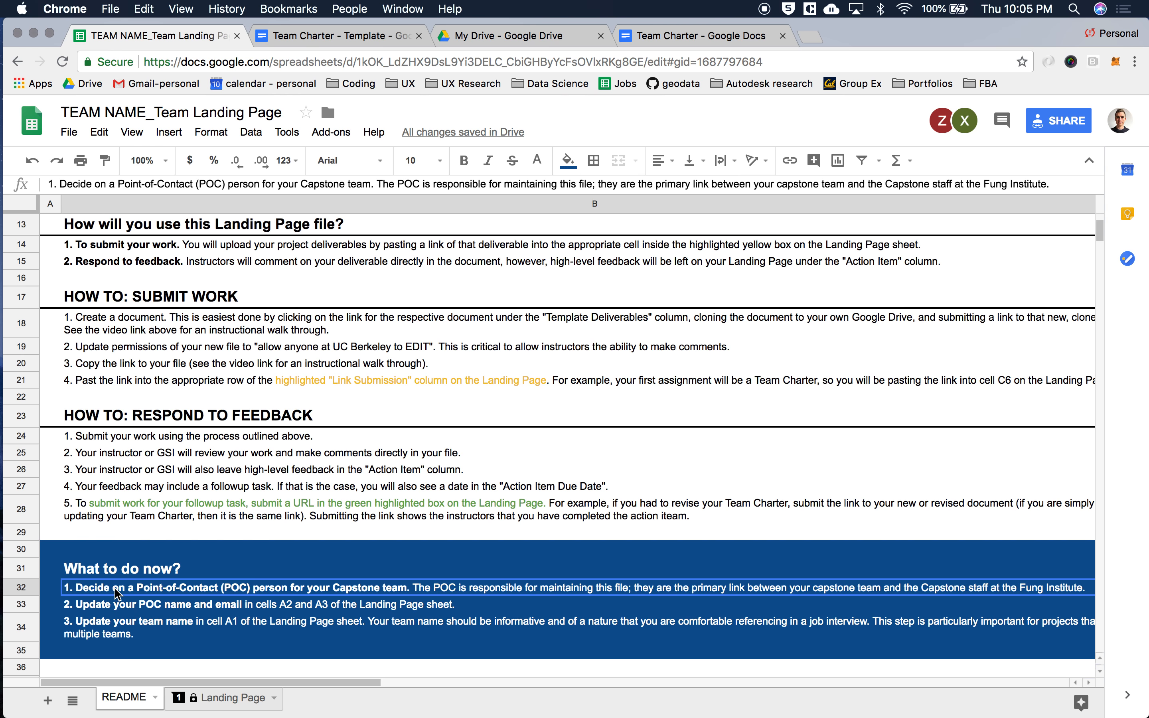
pyautogui.click(188, 703)
pyautogui.click(87, 251)
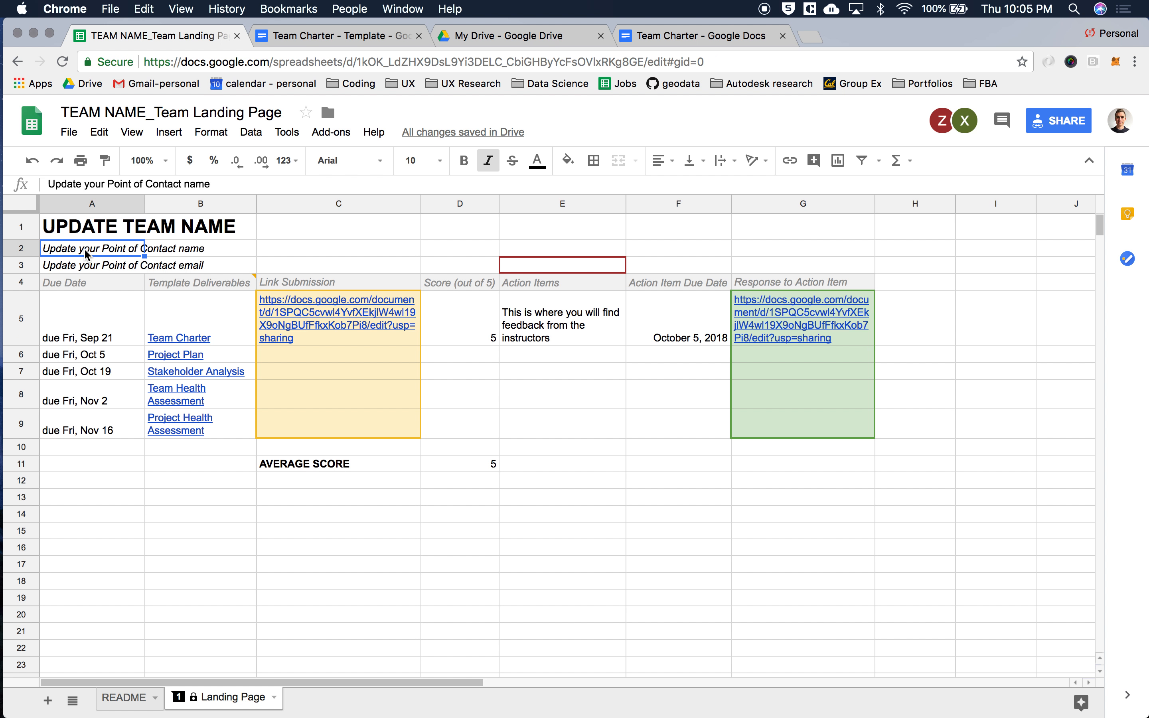
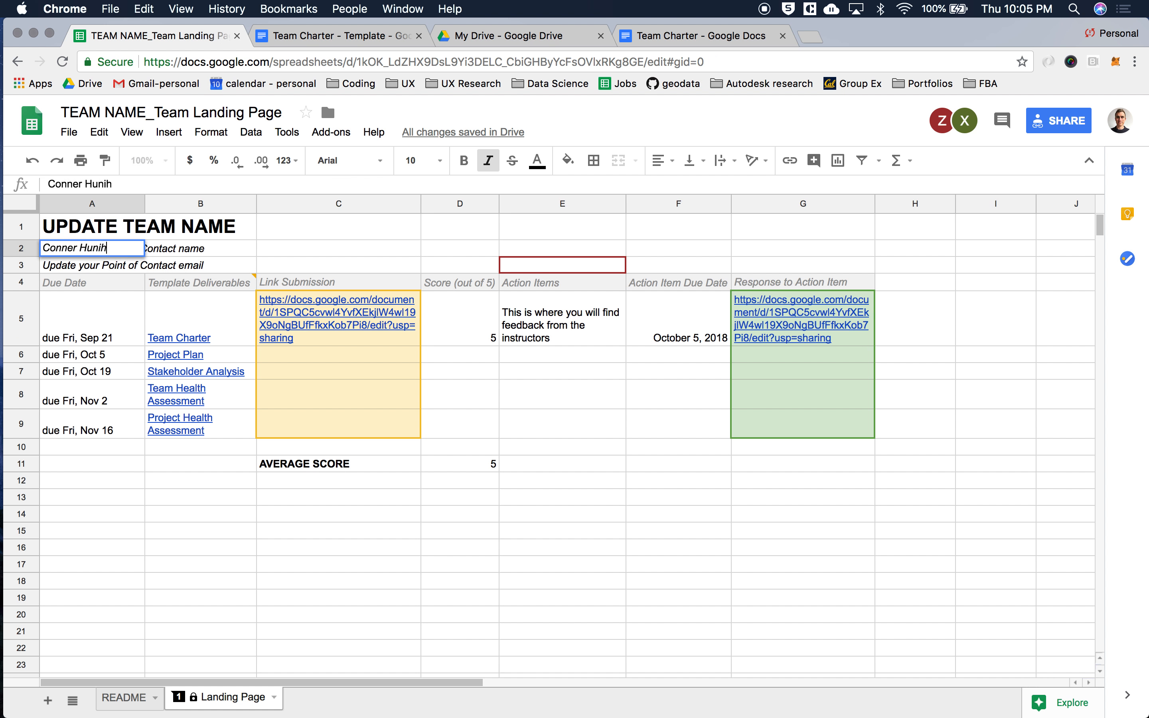
pyautogui.press('Return')
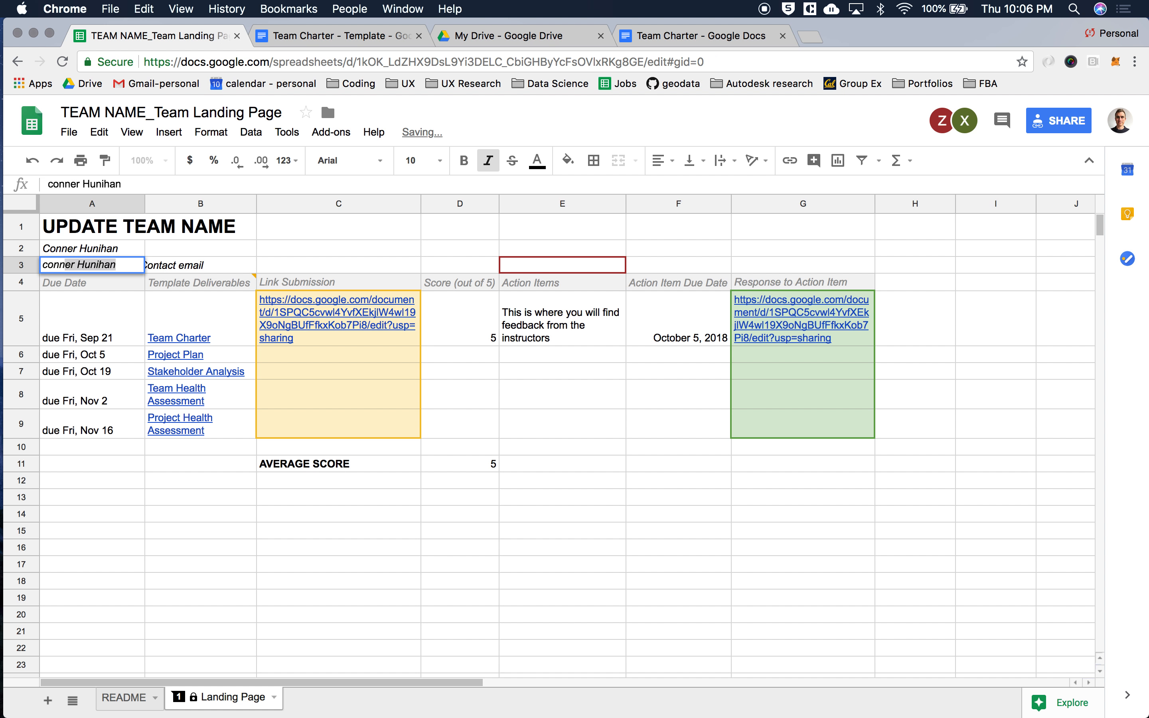
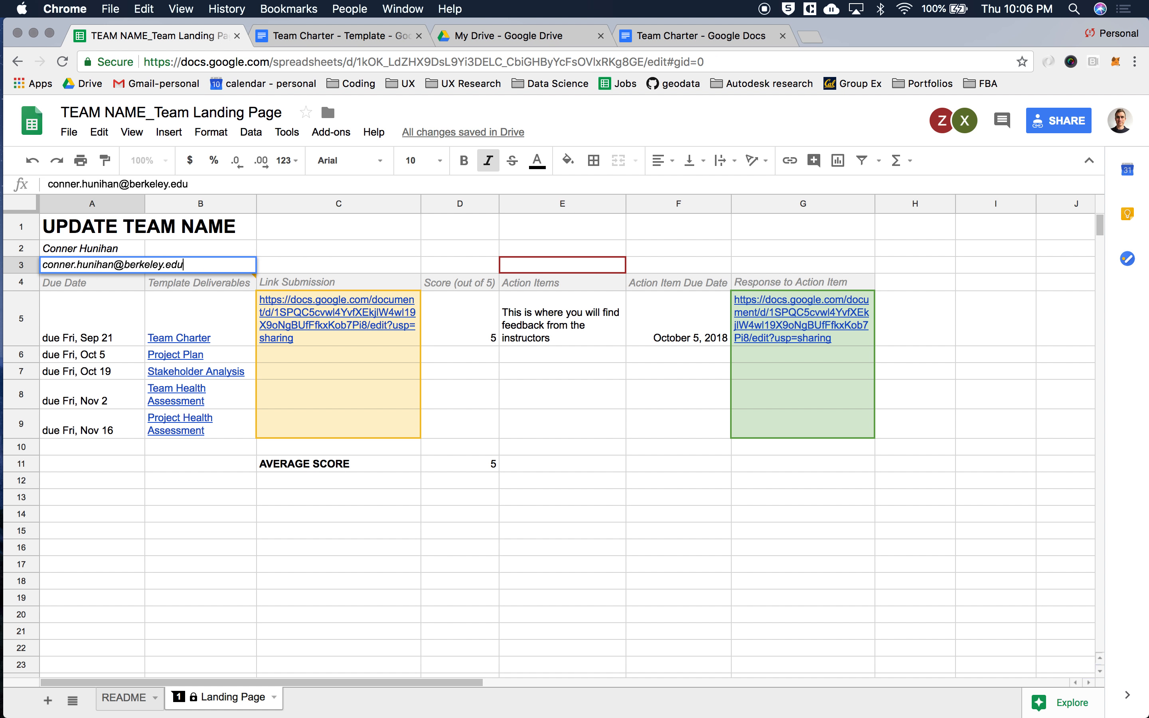
pyautogui.press('Return')
# Replace the team name placeholder in cell A1 with "Sample Team Name"
pyautogui.press('Up')
pyautogui.press('Up')
pyautogui.press('Up')
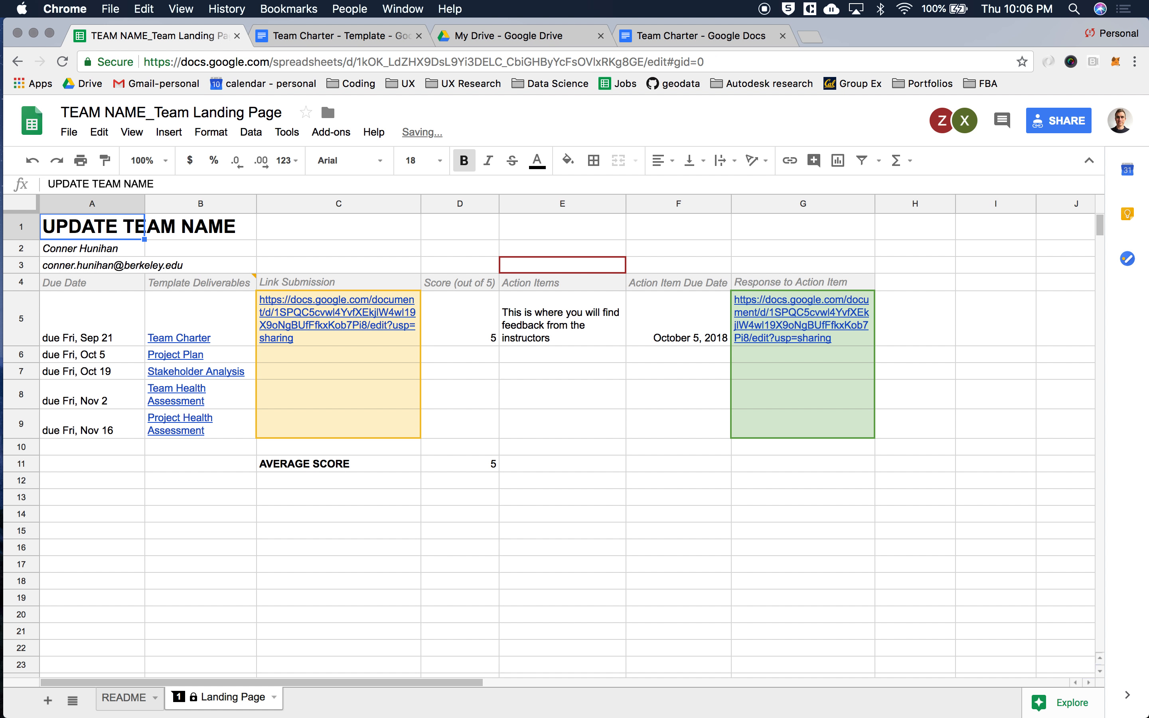
pyautogui.write('Sample Team ')
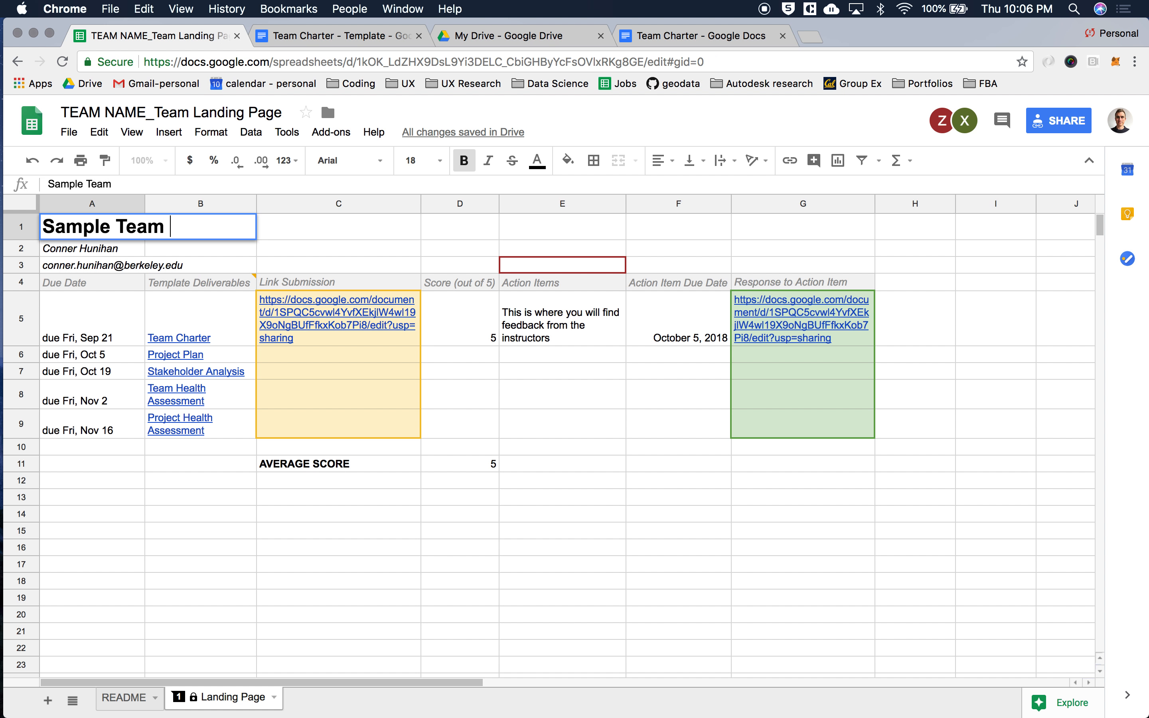
pyautogui.write('Name')
pyautogui.press('Return')
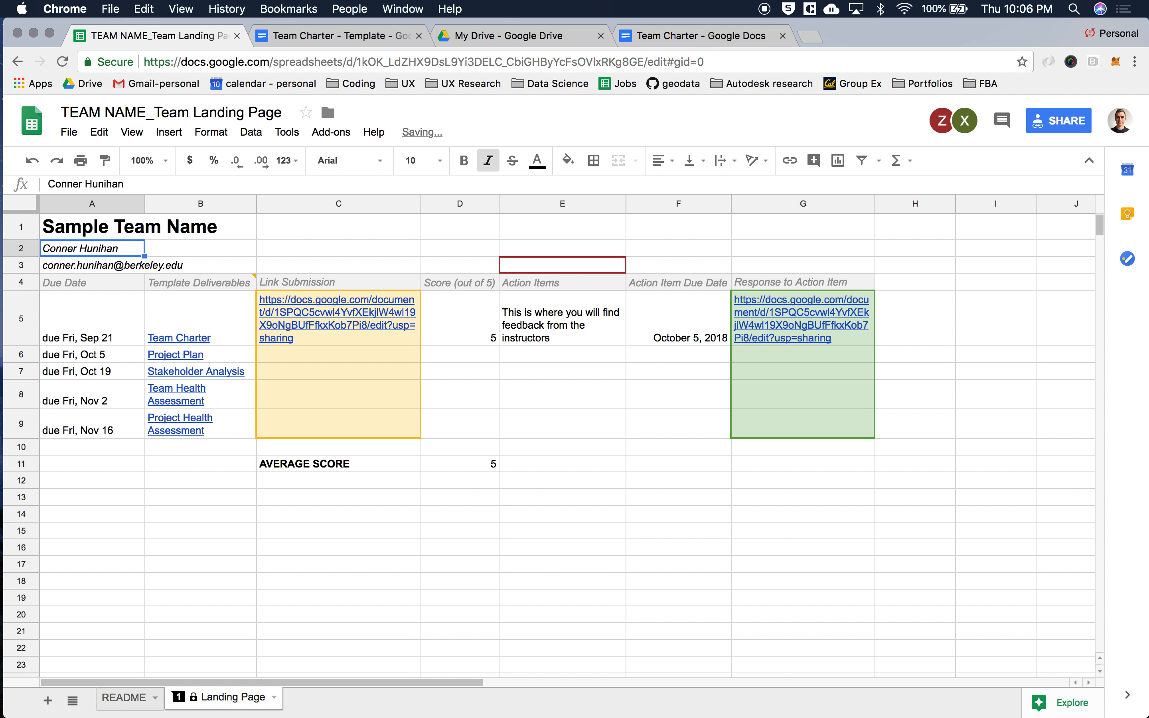
pyautogui.press('Up')
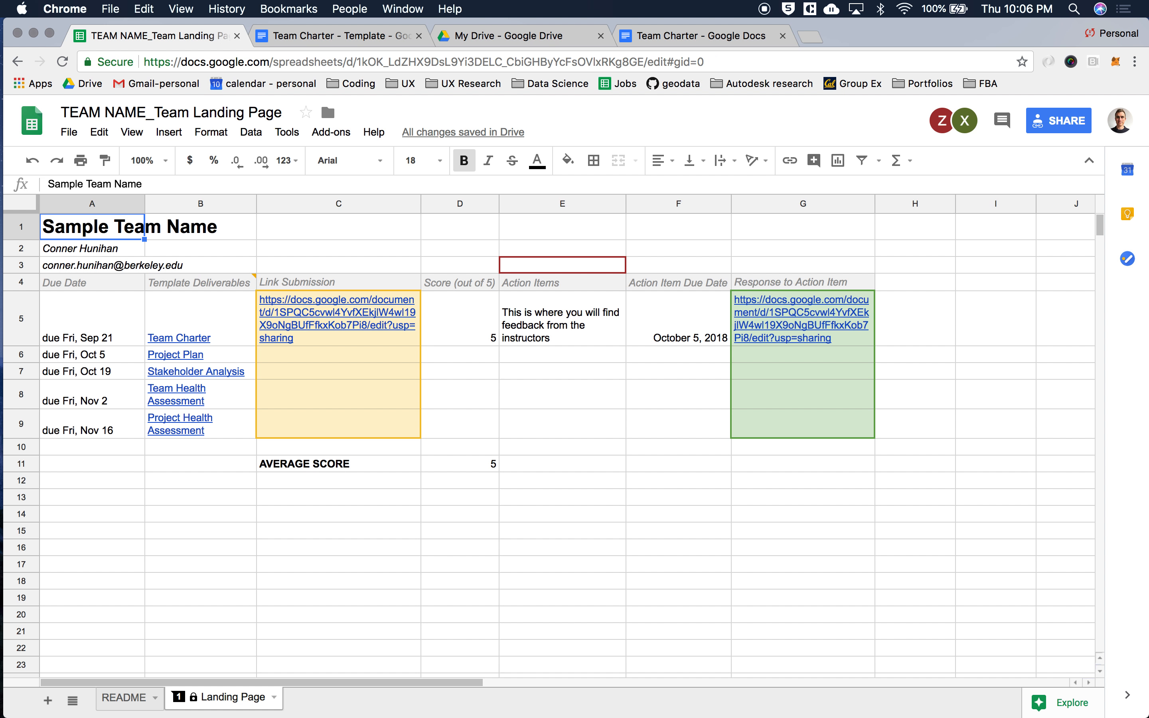
pyautogui.press('Right')
pyautogui.press('Right')
pyautogui.press('Right')
pyautogui.press('Right')
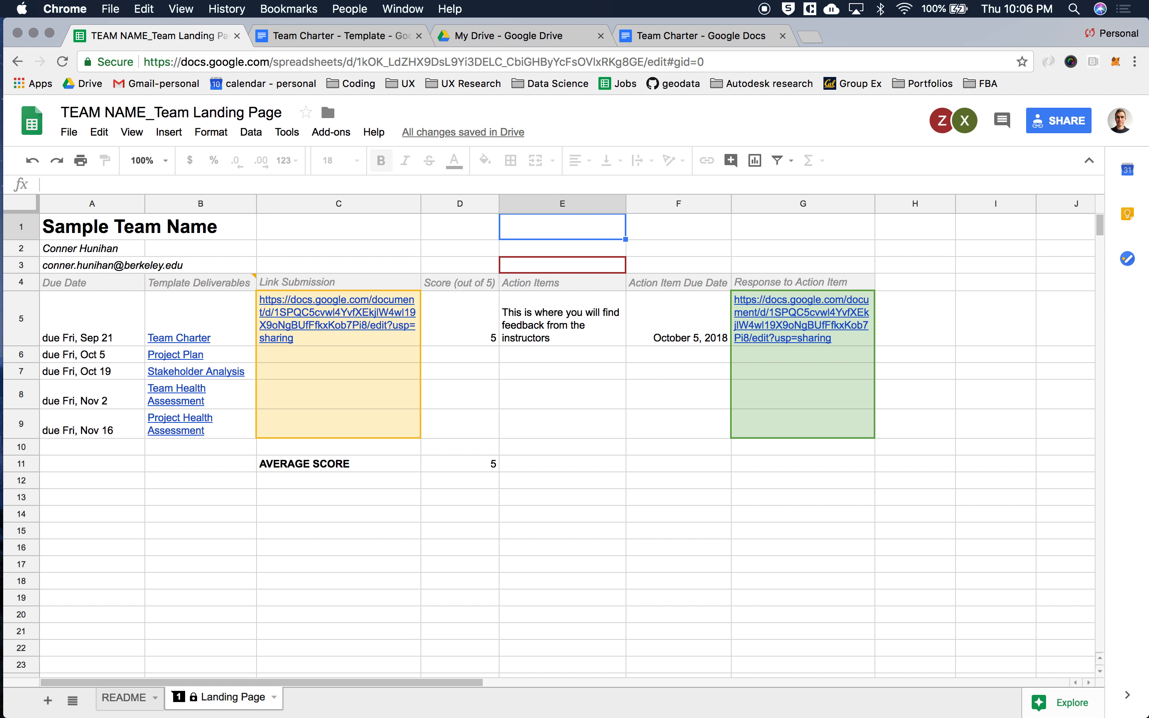
pyautogui.press('Down')
pyautogui.press('Down')
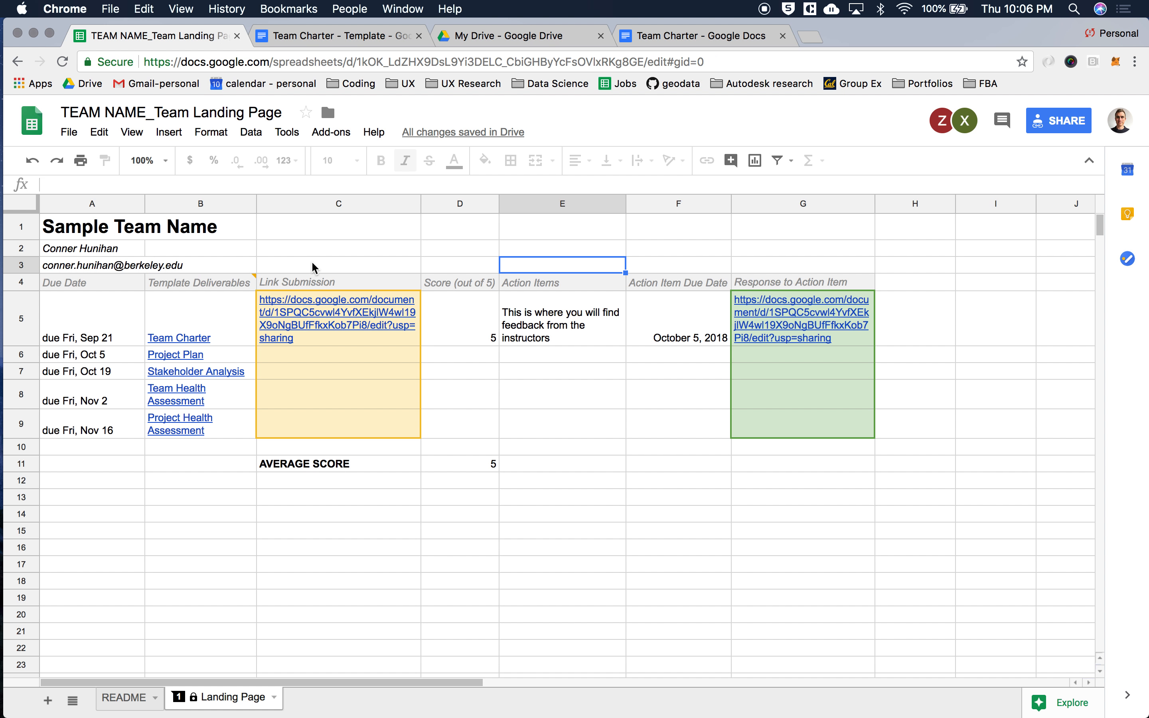
pyautogui.click(312, 265)
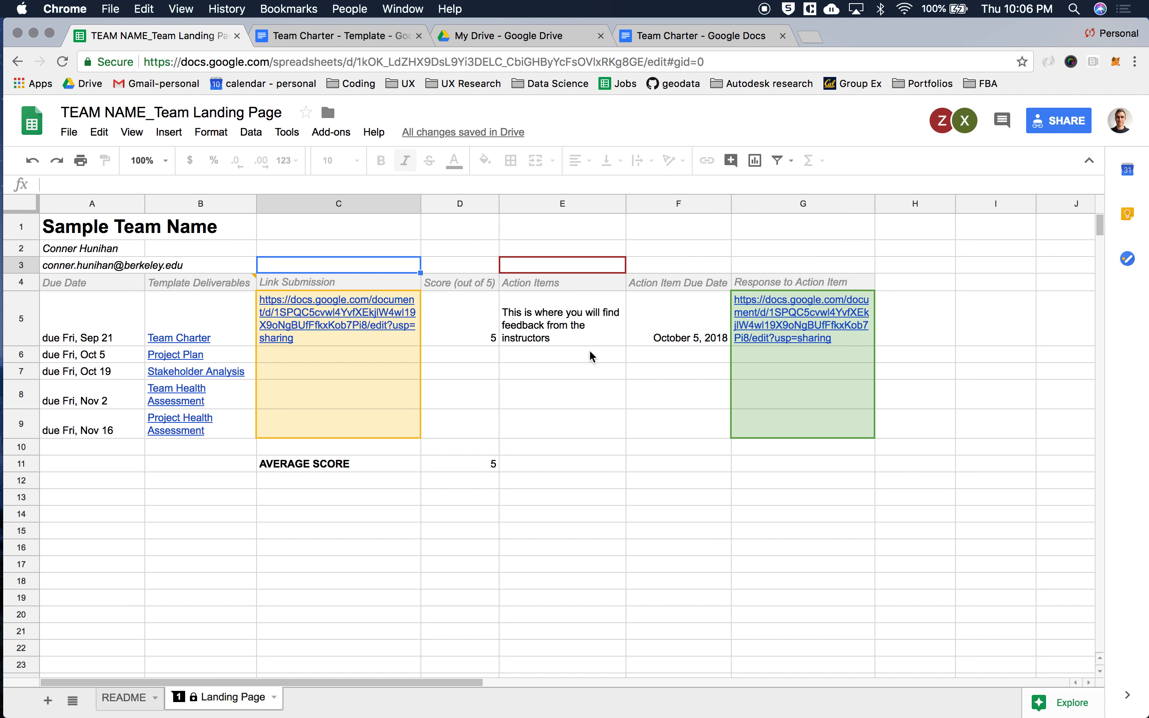
pyautogui.press('Right')
pyautogui.press('Down')
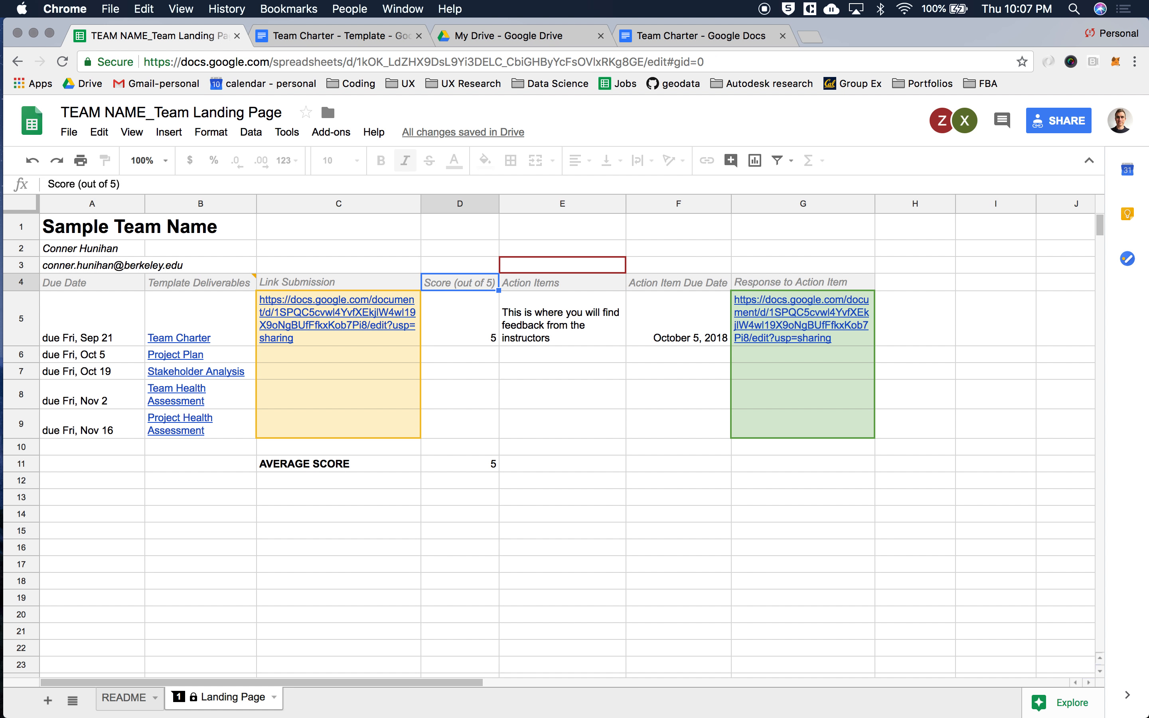
pyautogui.click(529, 441)
pyautogui.press('Up')
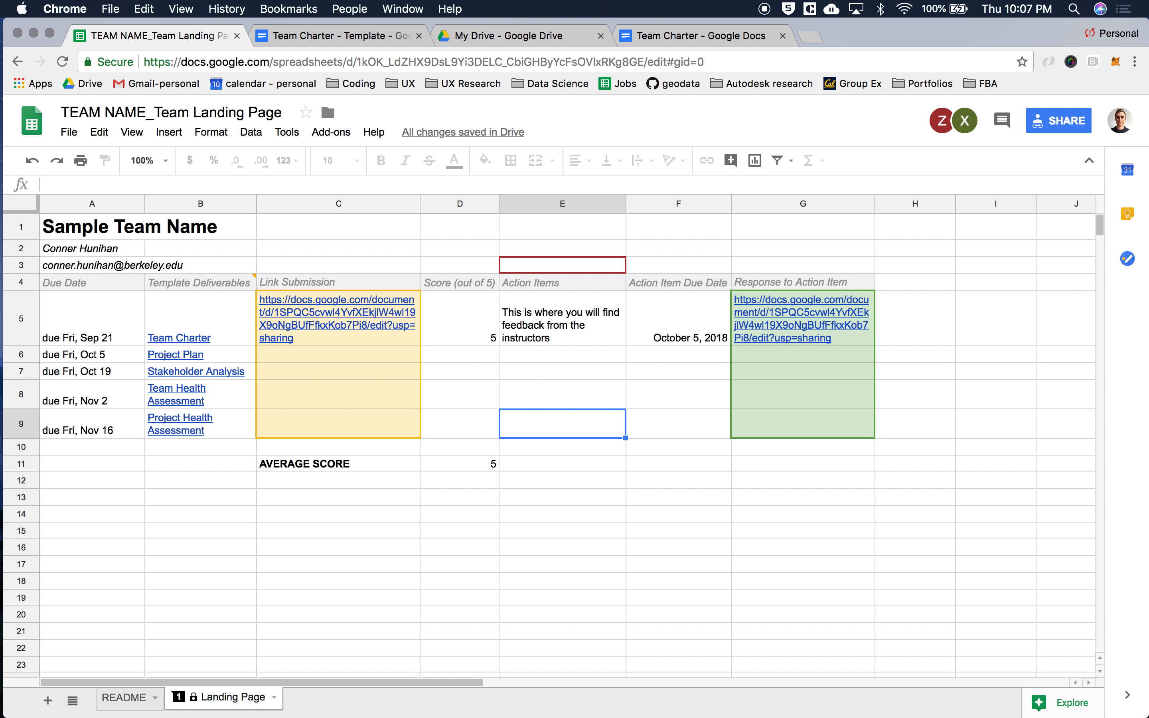